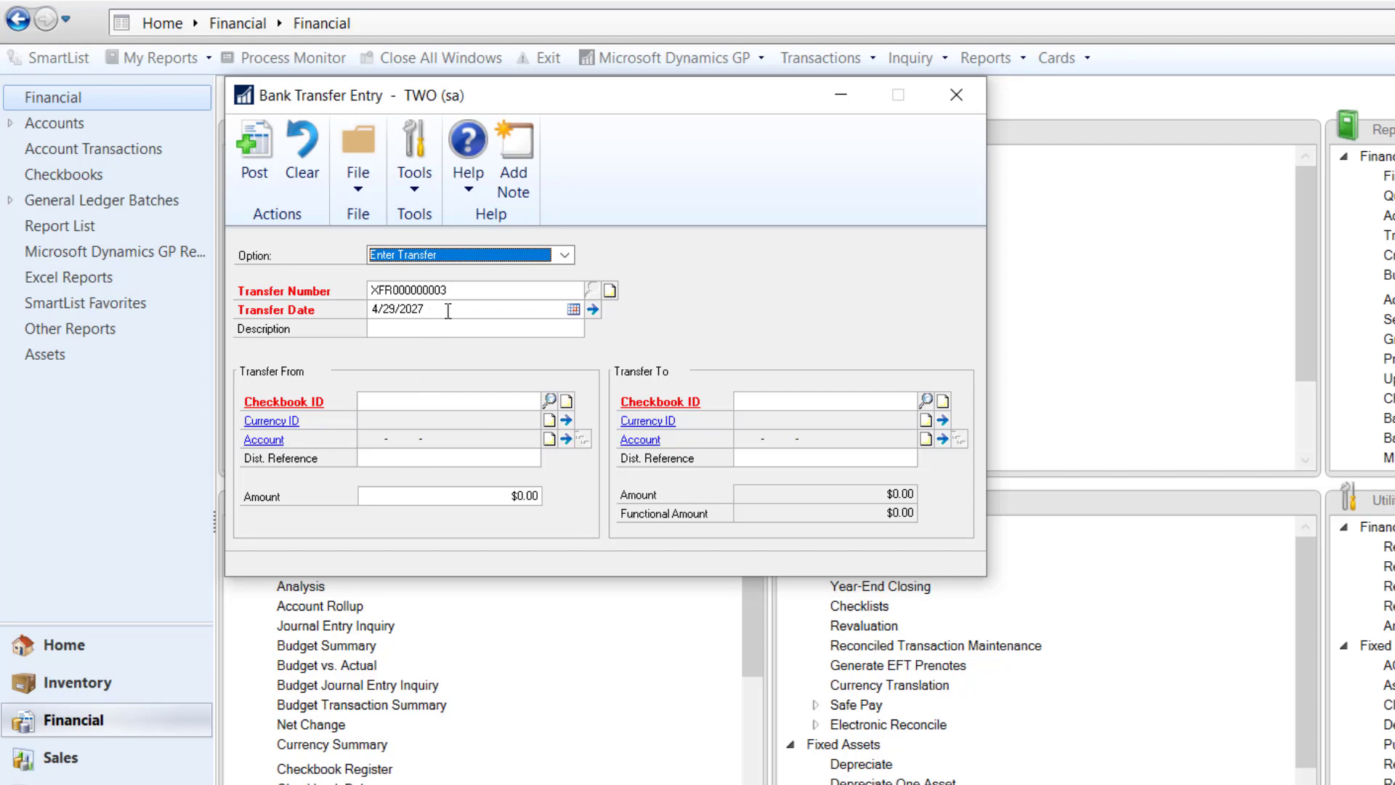
Close the Bank Transfer Entry window and switch to the Home page.
click(956, 96)
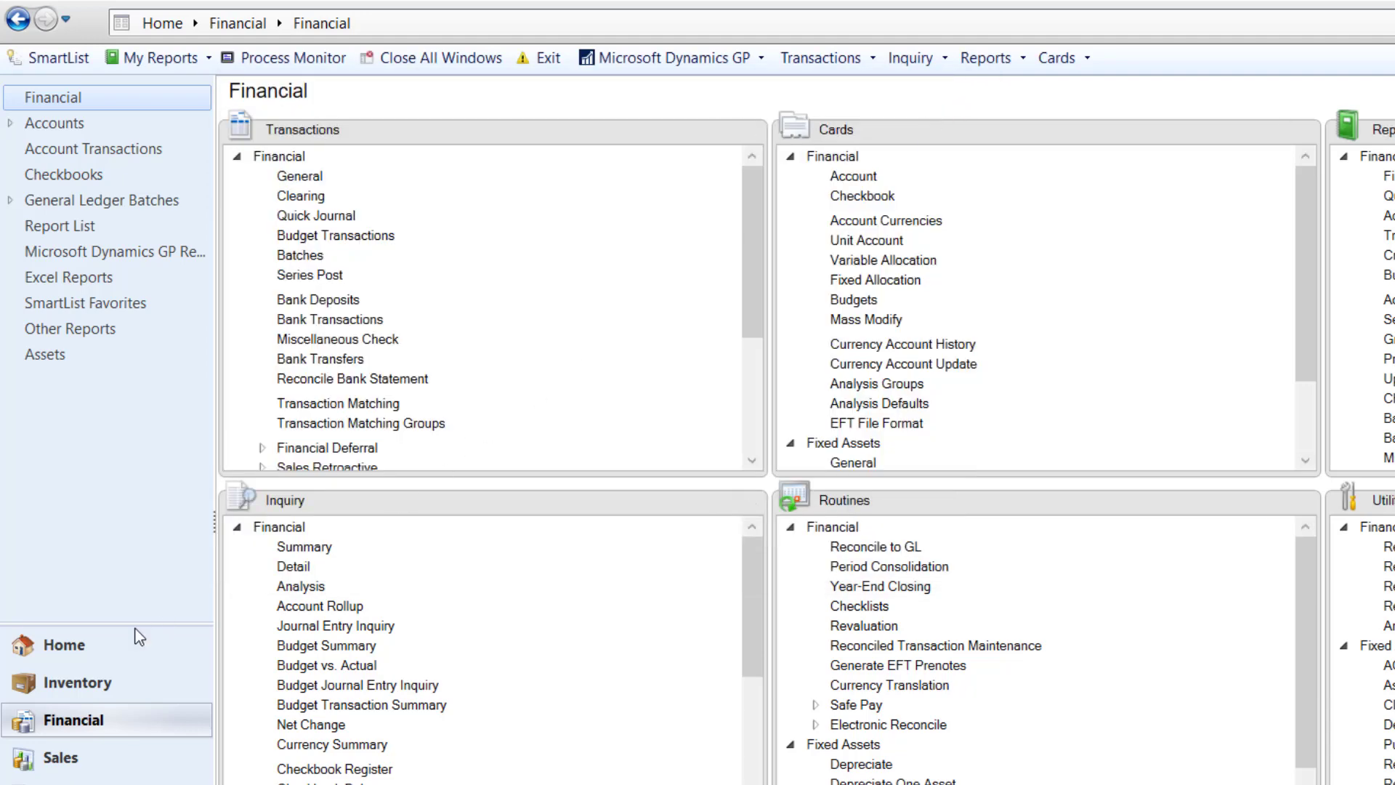
click(111, 641)
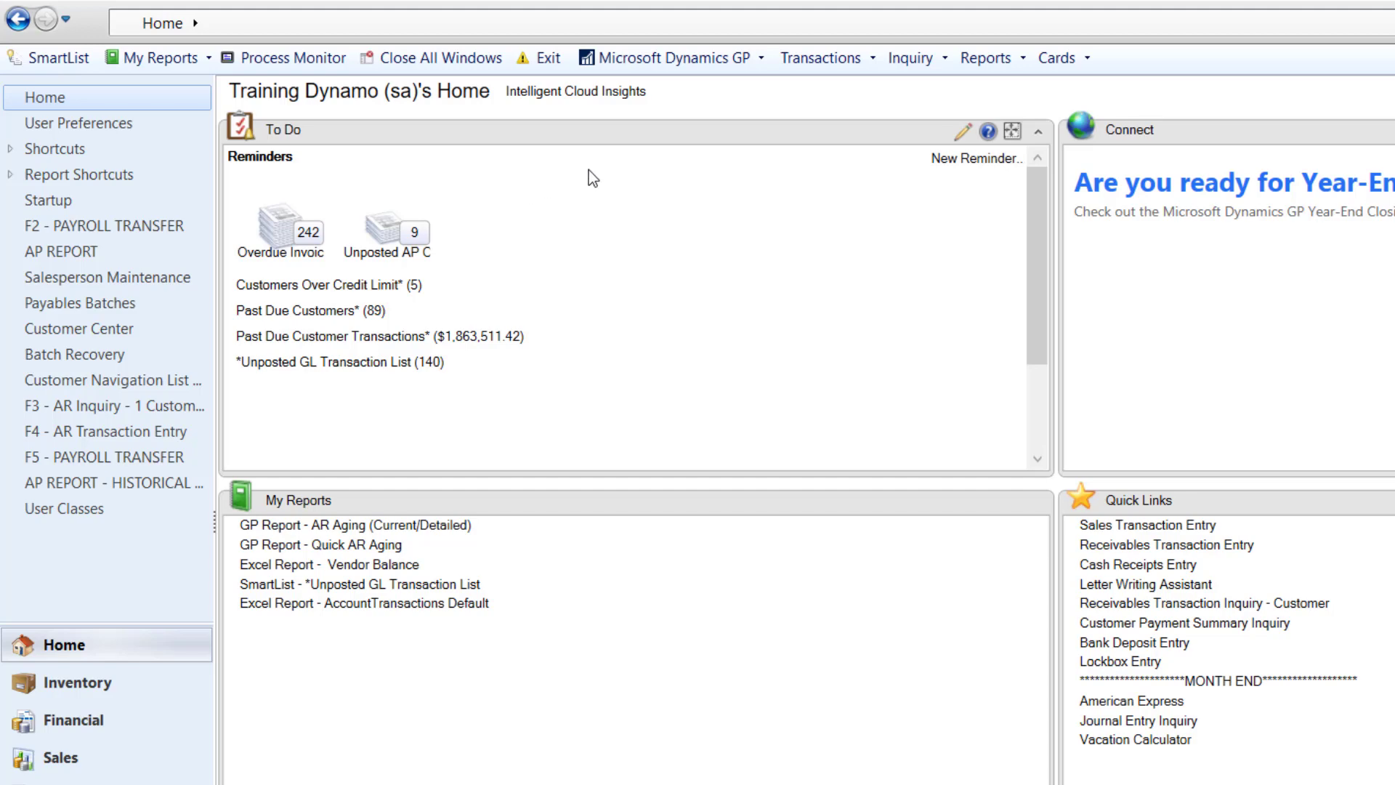
click(674, 58)
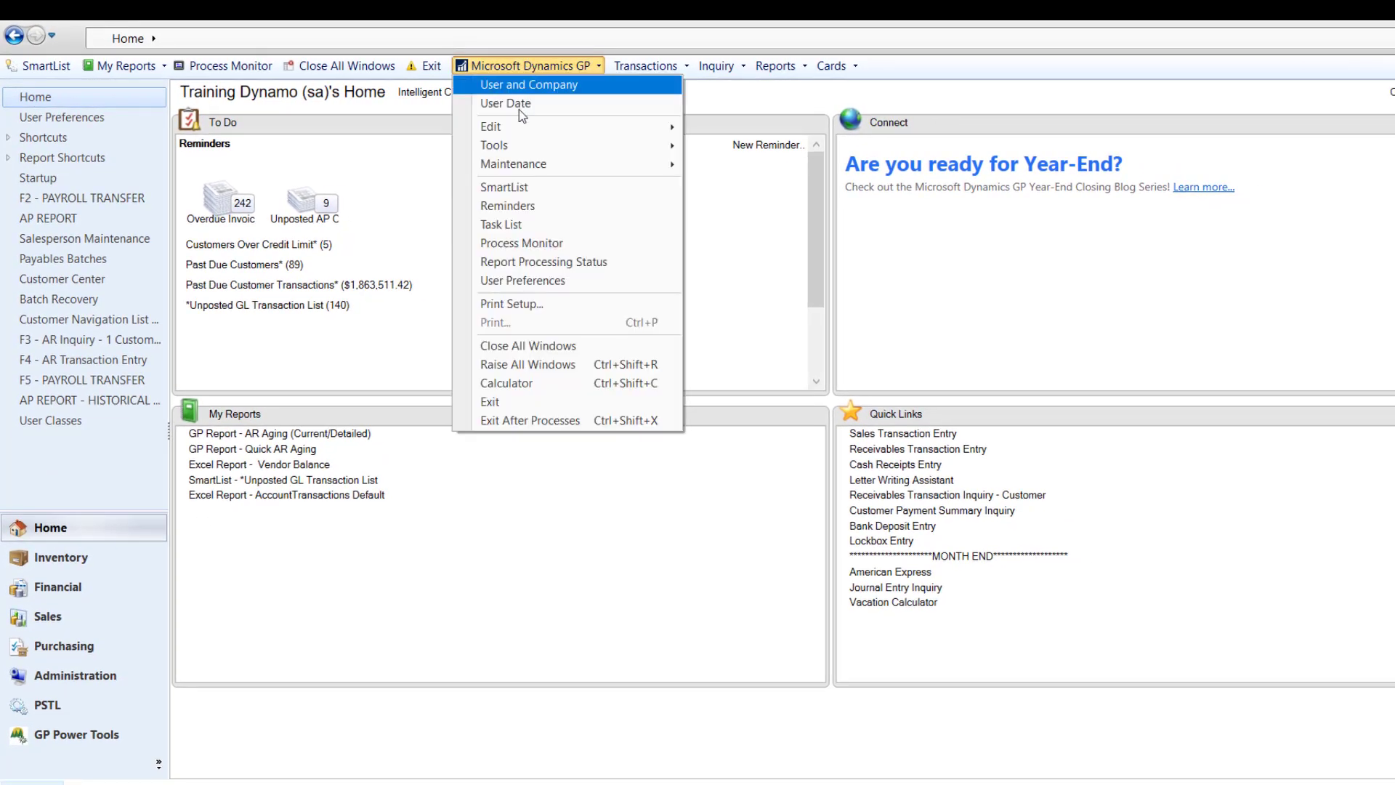
mouse_move(545, 146)
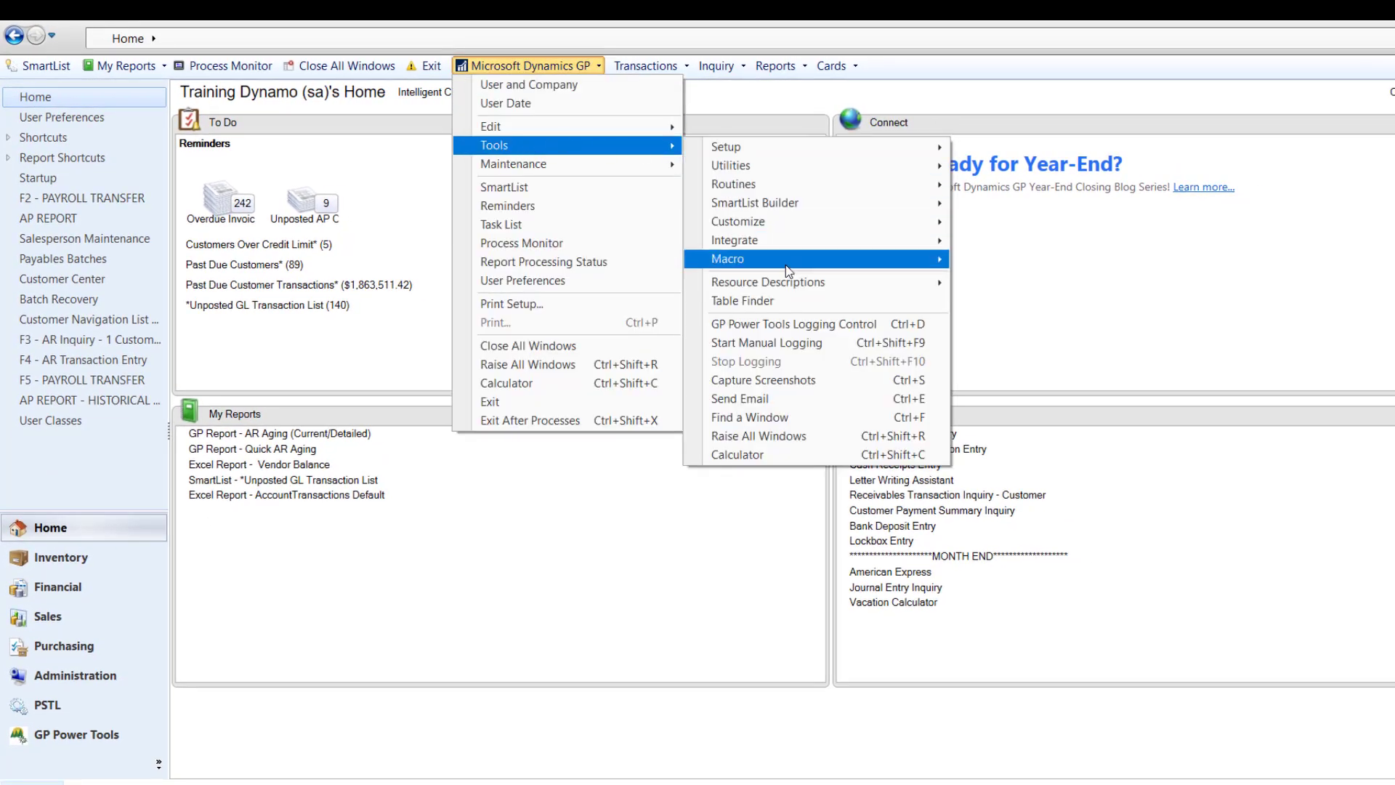
mouse_move(789, 271)
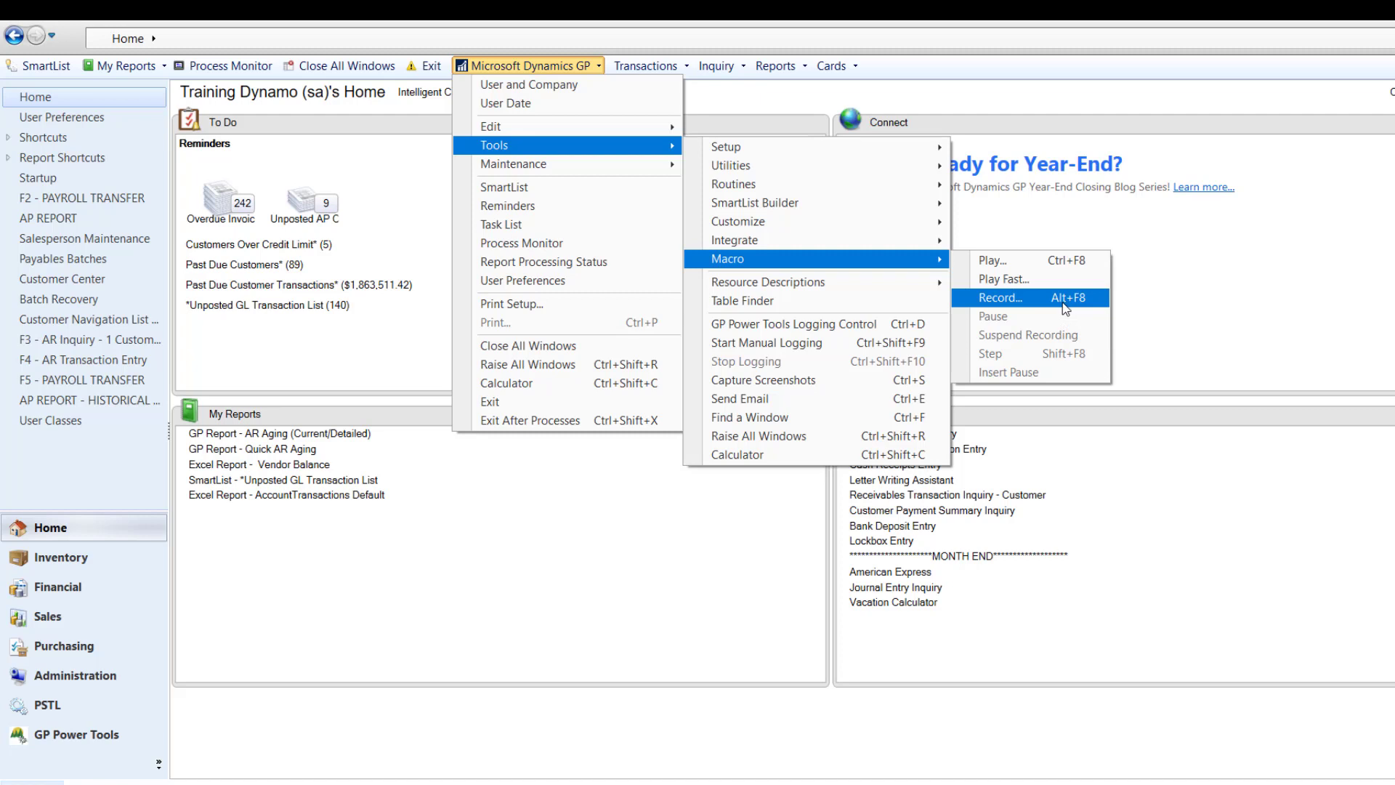
click(655, 530)
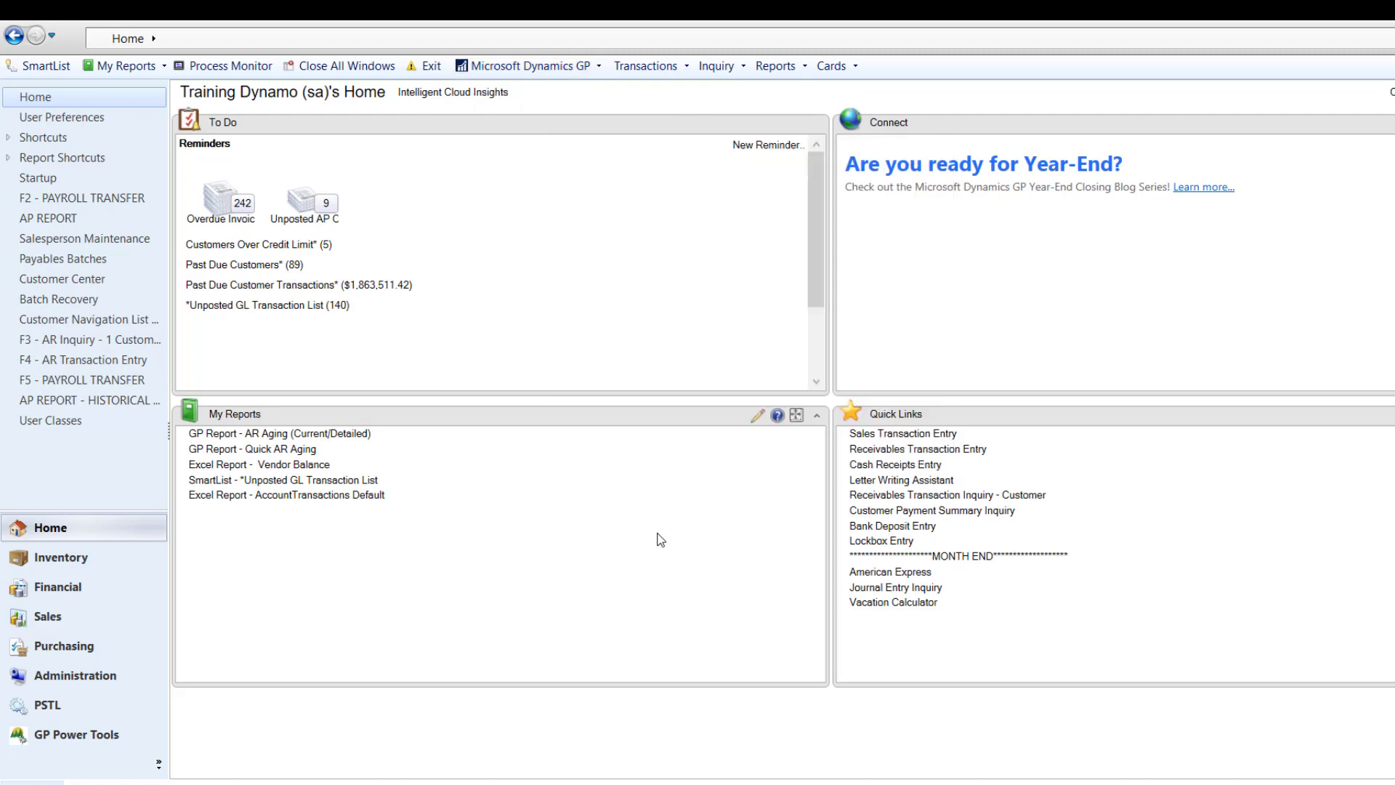
Start recording a new macro saved as "Payroll Transfer.mac" in the MACROS folder.
key(alt)
key(alt+F8)
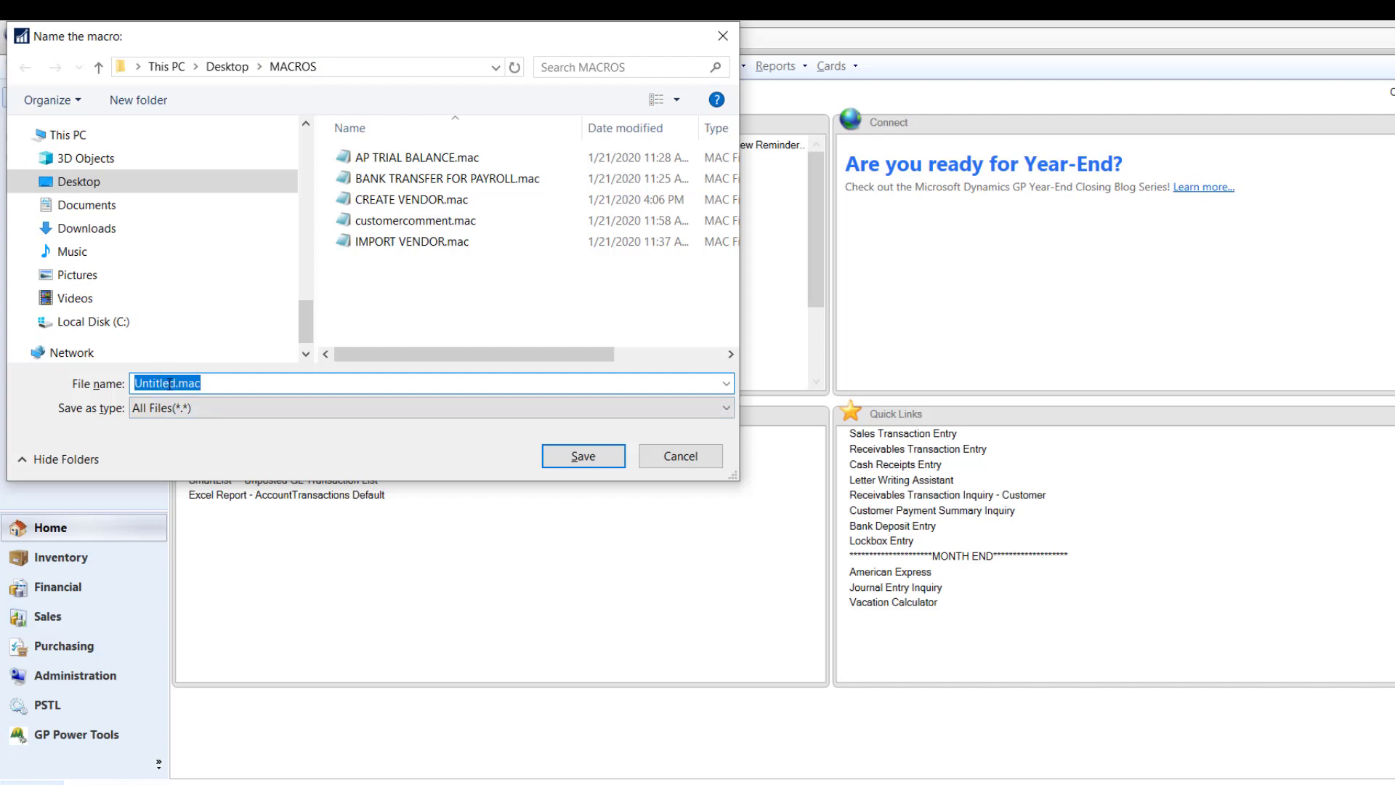
drag(169, 383, 66, 405)
key(BackSpace)
key(Delete)
text(Payroll Transfer)
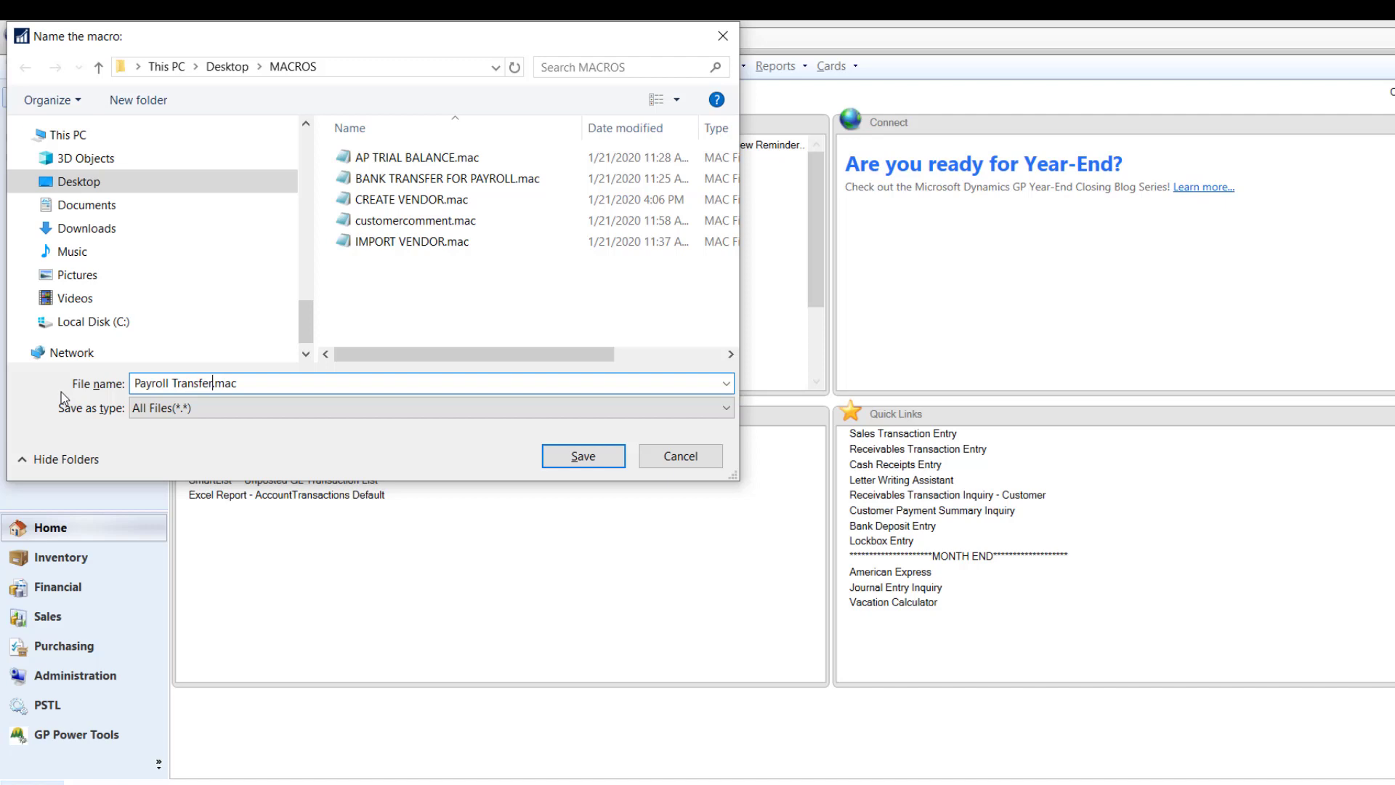
click(583, 456)
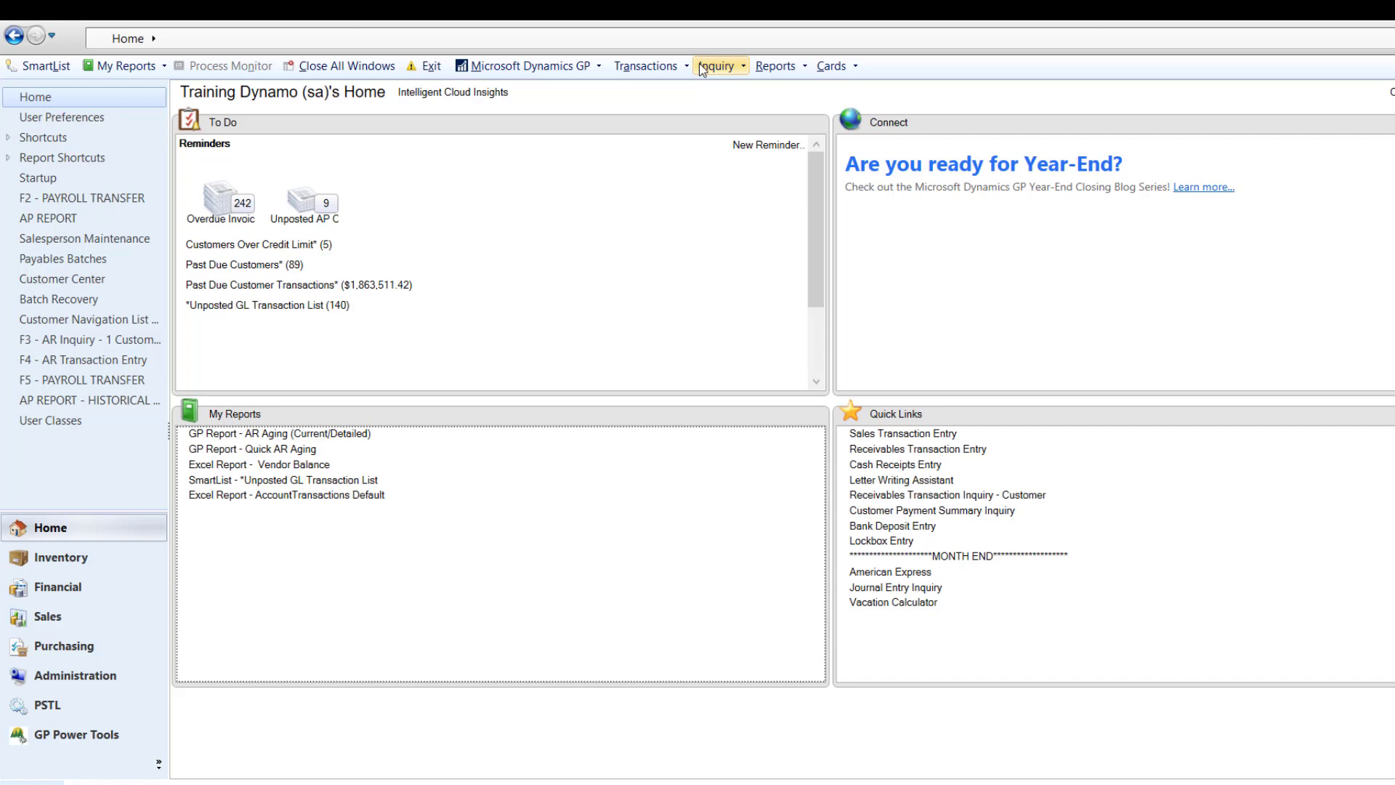
Open a financial bank transfer entry and set its description to "Payroll Transfer".
click(646, 68)
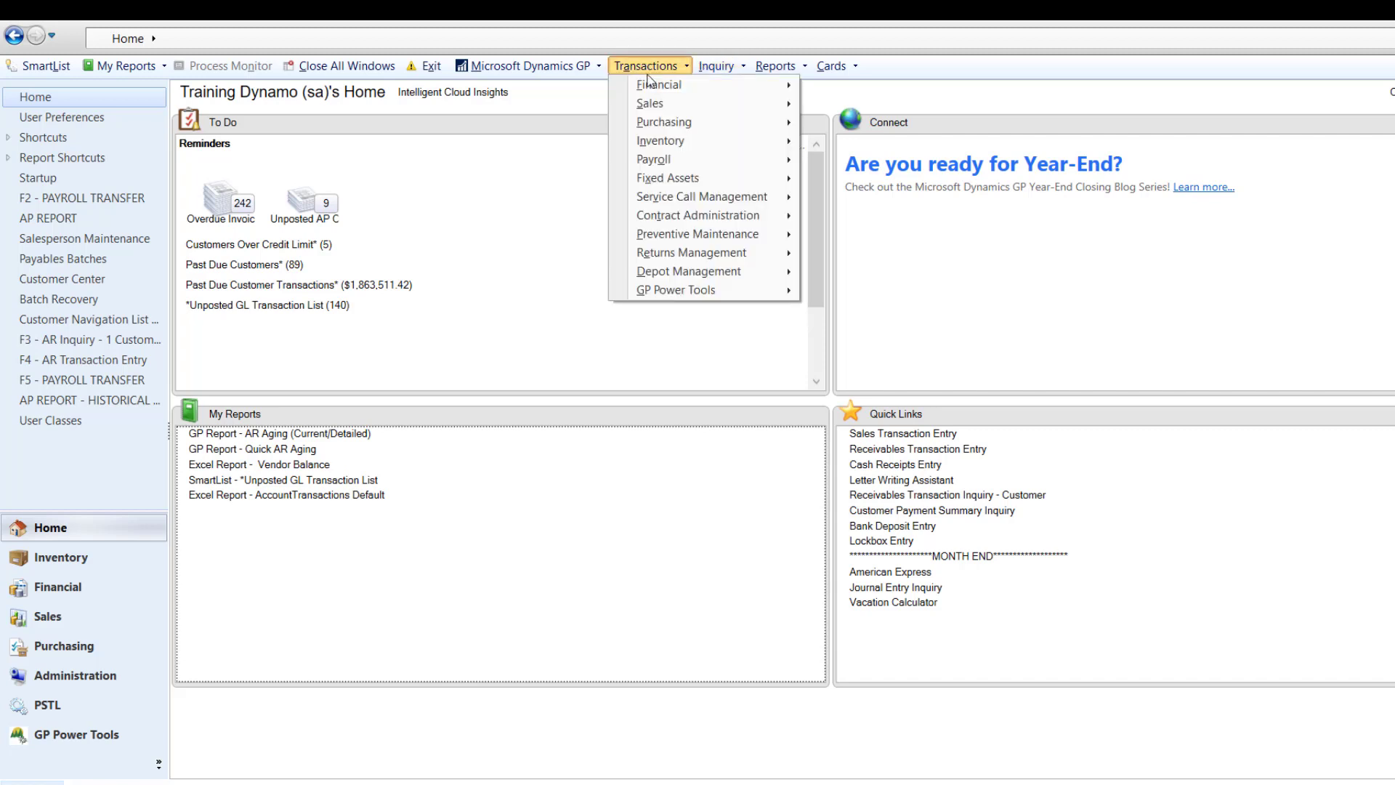
mouse_move(652, 86)
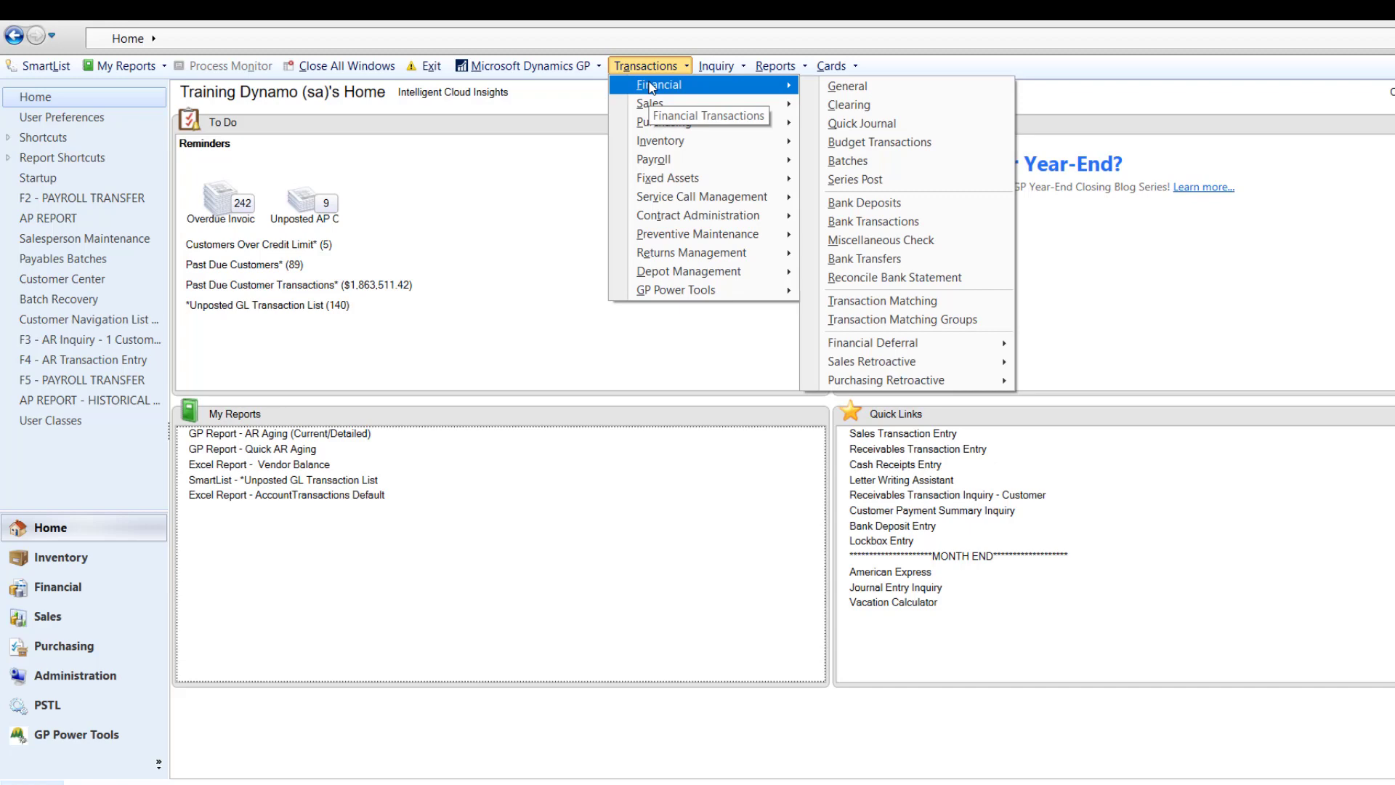
click(938, 259)
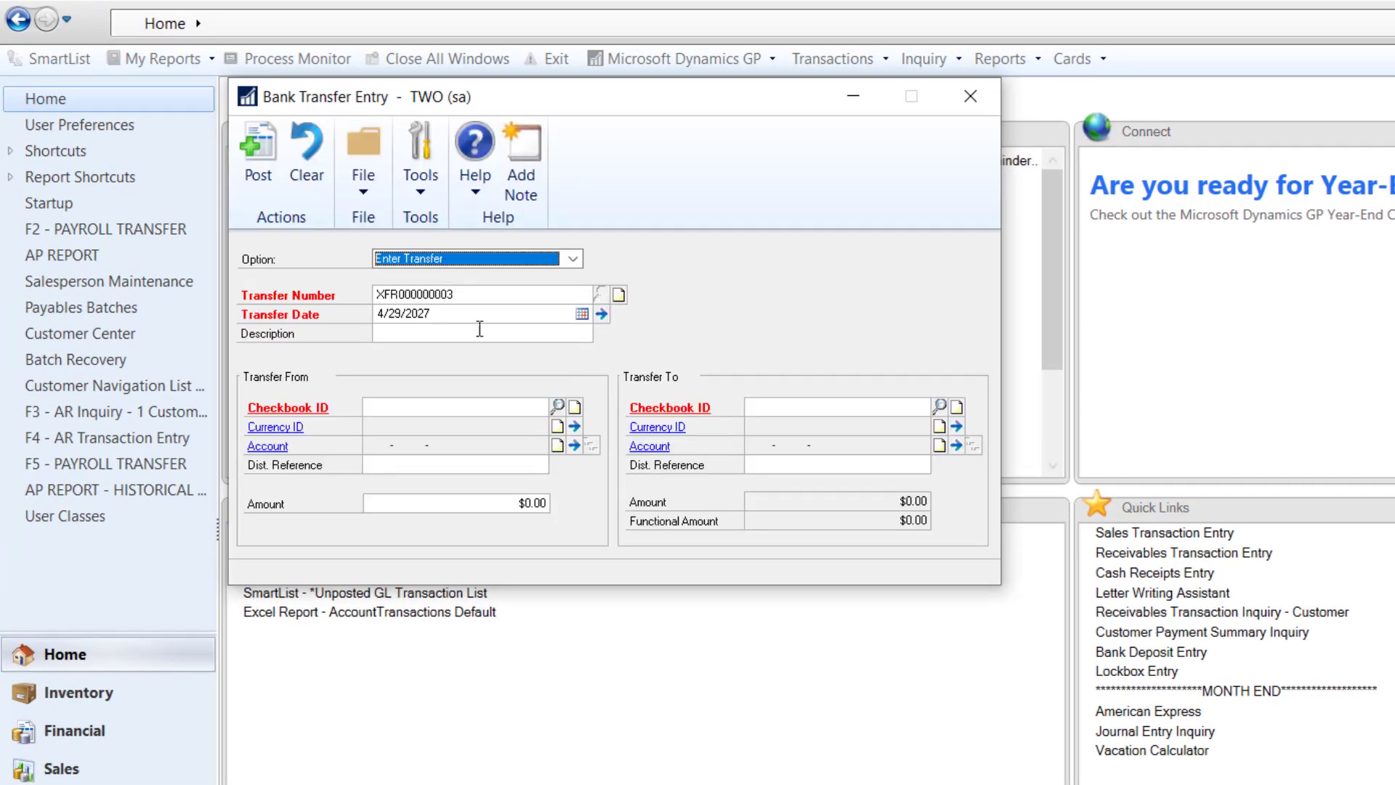
click(407, 335)
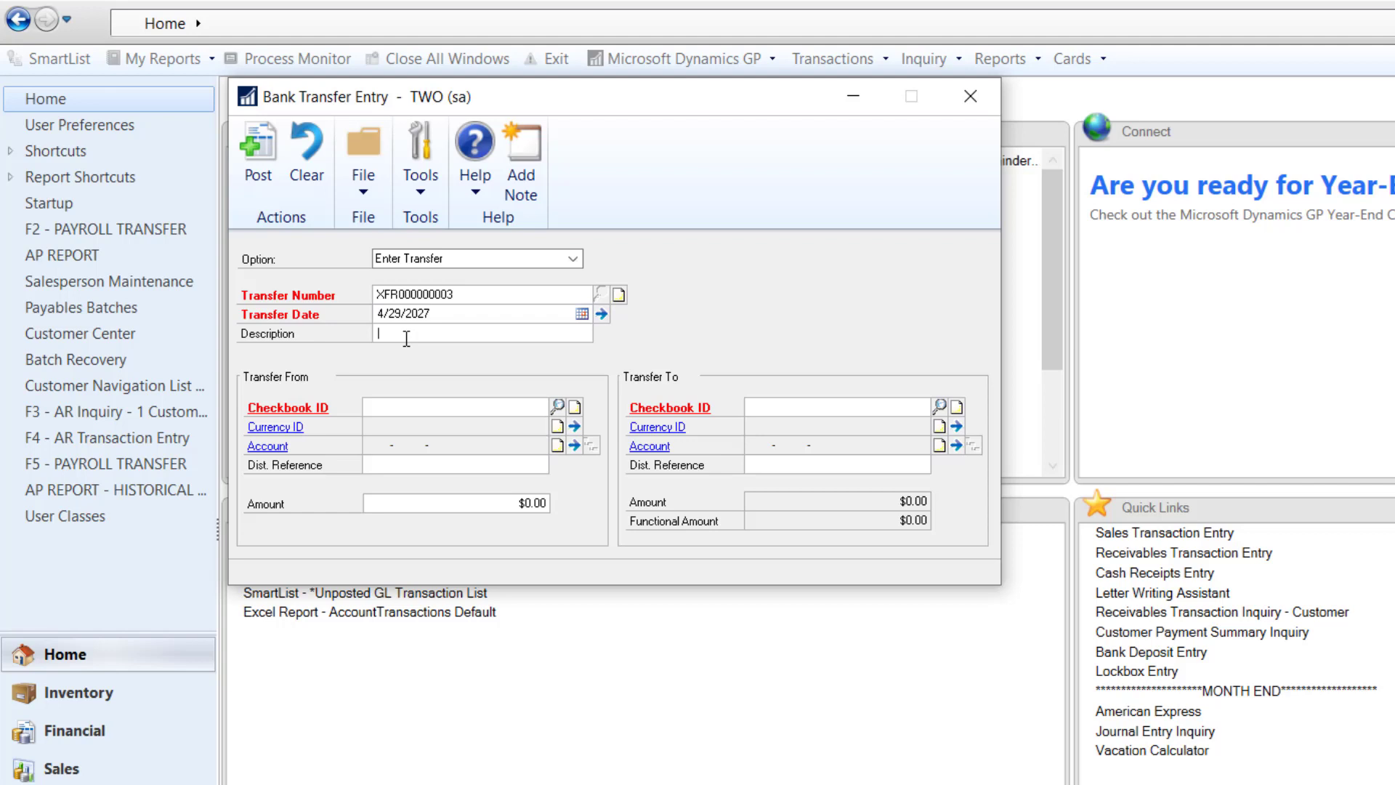
text(Payroll Transfer)
Set the Transfer From checkbook ID to UPTOWN TRUST, leaving its distribution reference and amount unfilled.
click(435, 410)
text(FUPT)
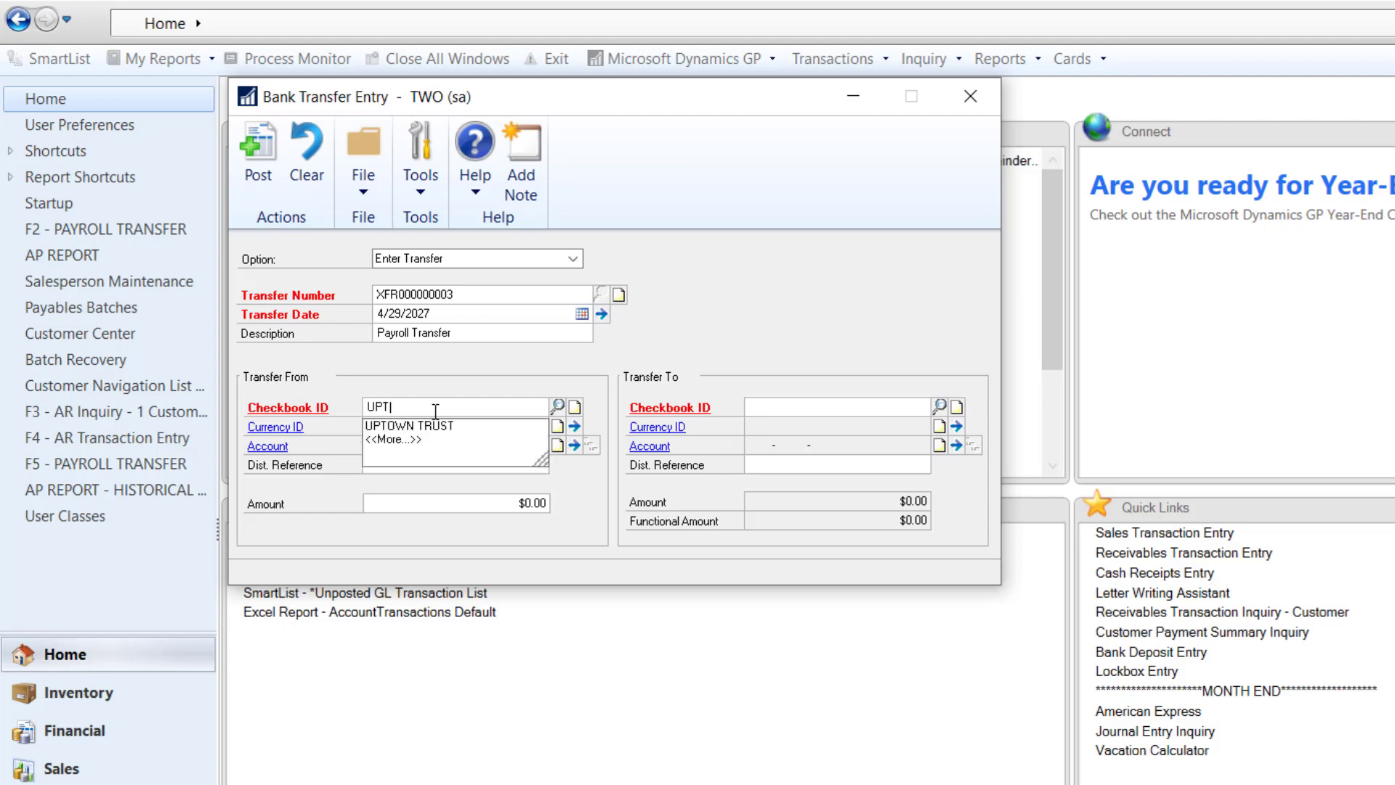
text(OWN TRUST)
key(Tab)
key(Tab)
key(Tab)
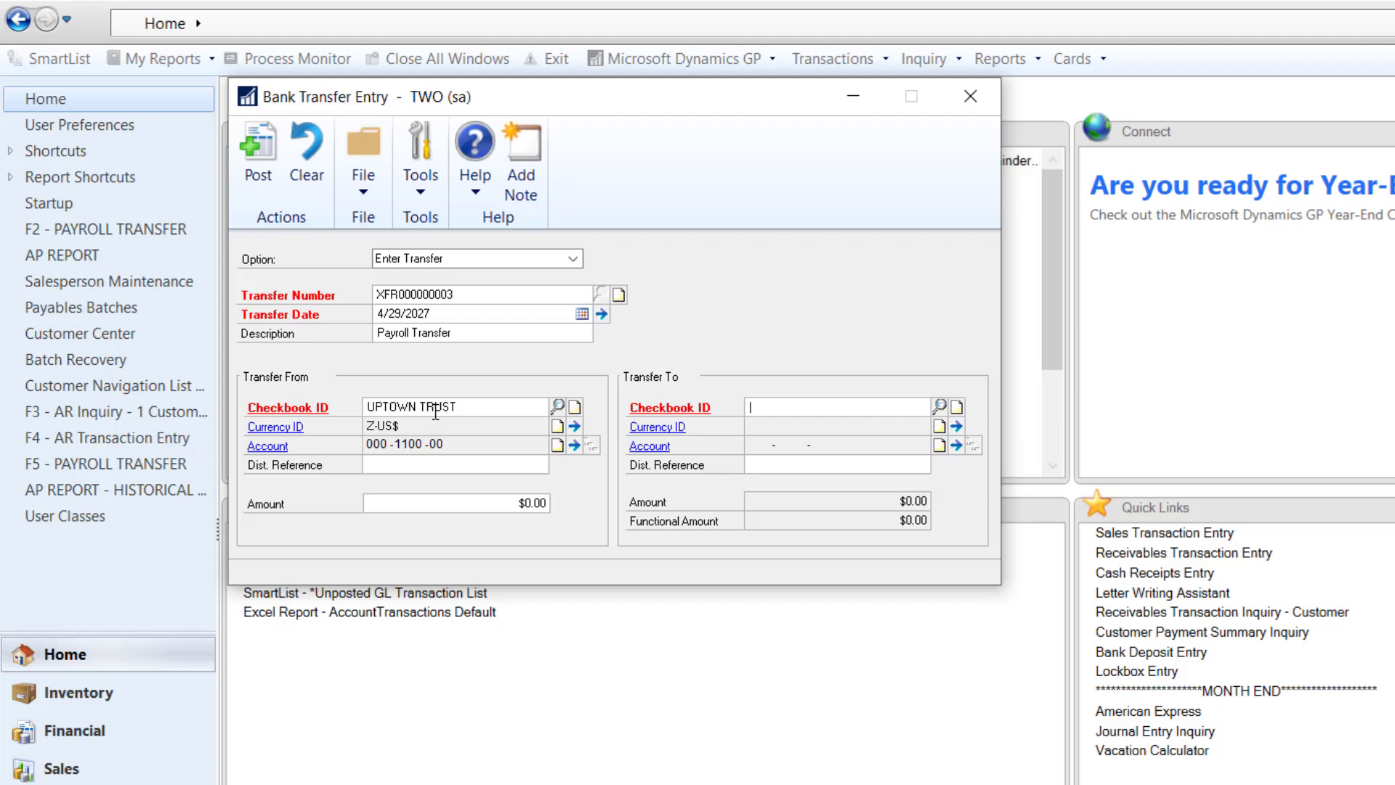
Set the Transfer To checkbook ID to PAYROLL with the distribution reference "Transfer from Uptown Trust".
text(PA)
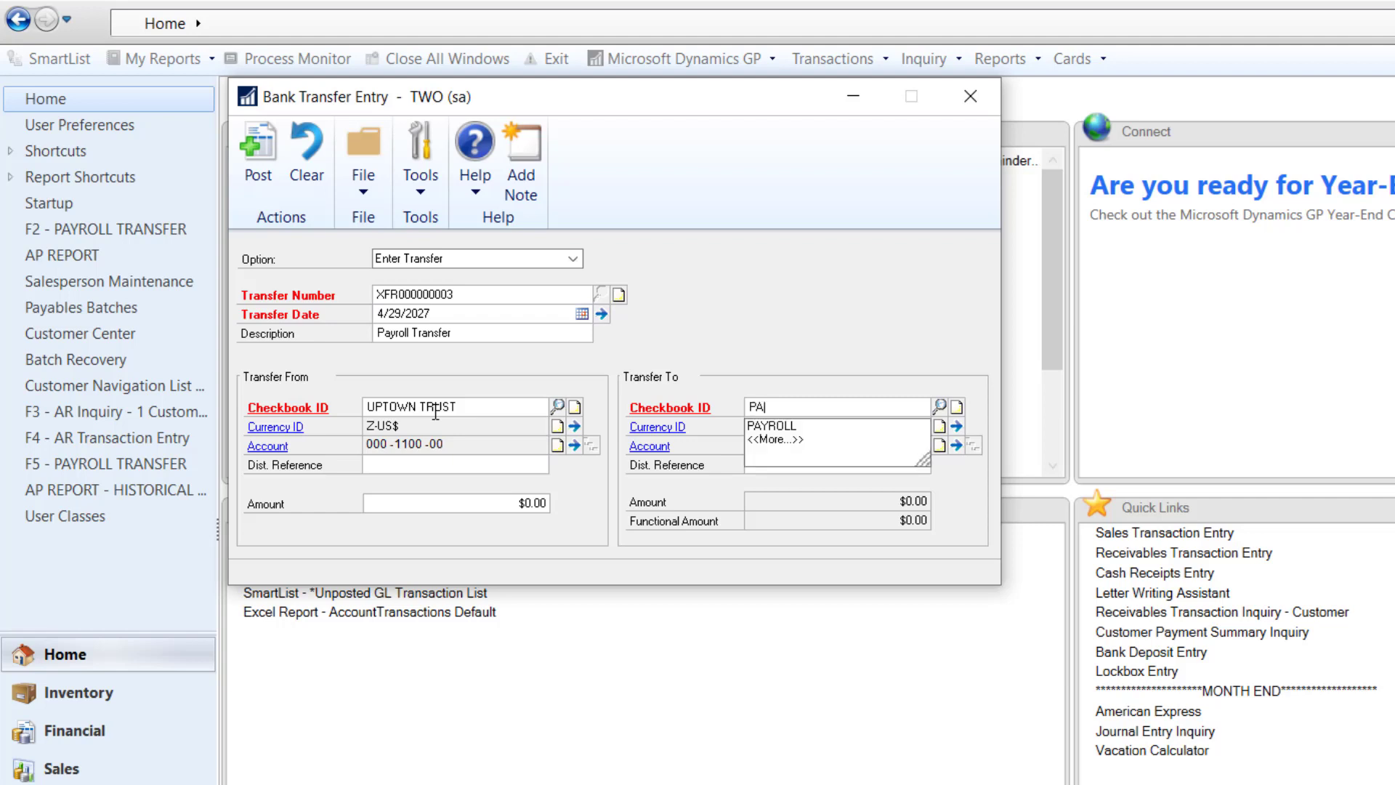
key(Down)
key(Tab)
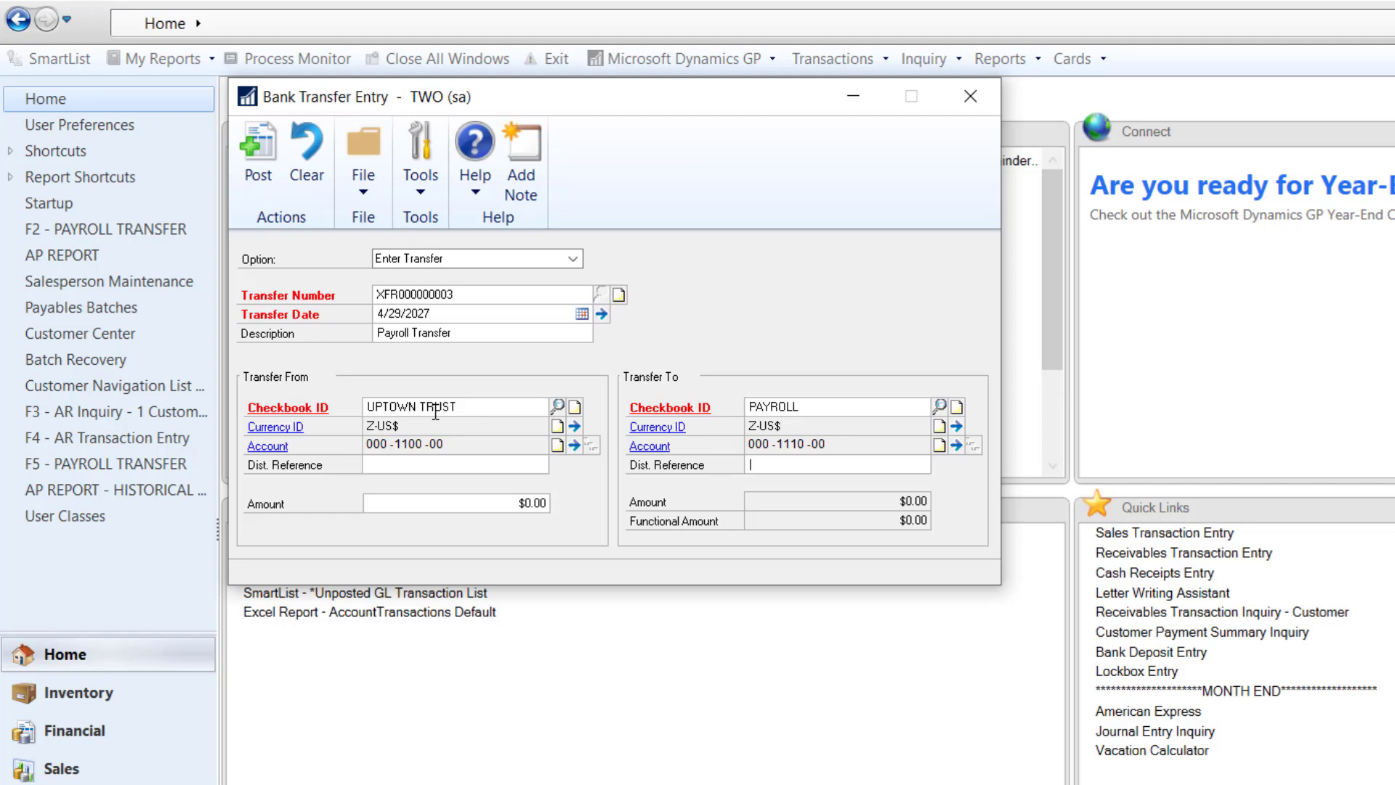
text(Transfer from Uptown Trust)
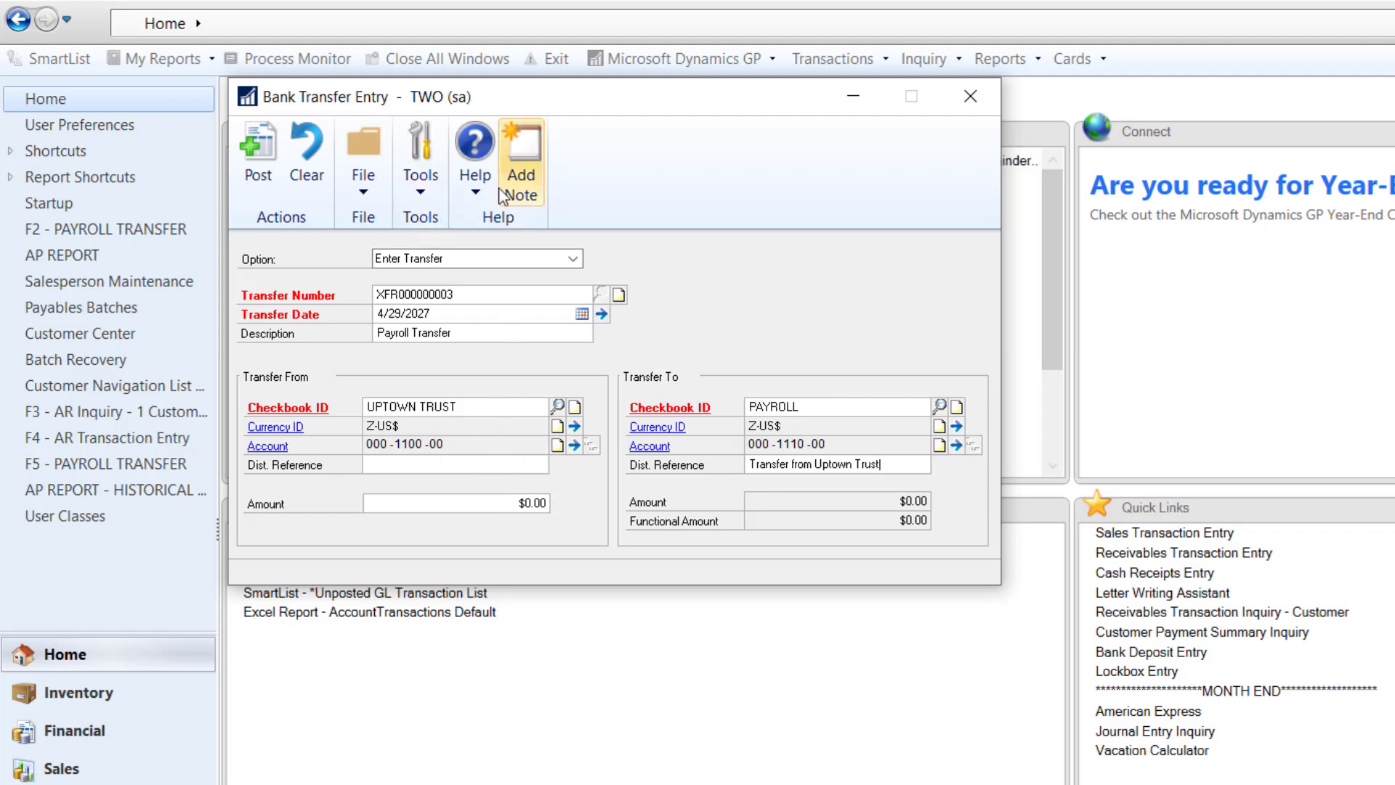
Stop the macro recording and close the Bank Transfer Entry window with its entry cleared.
click(424, 151)
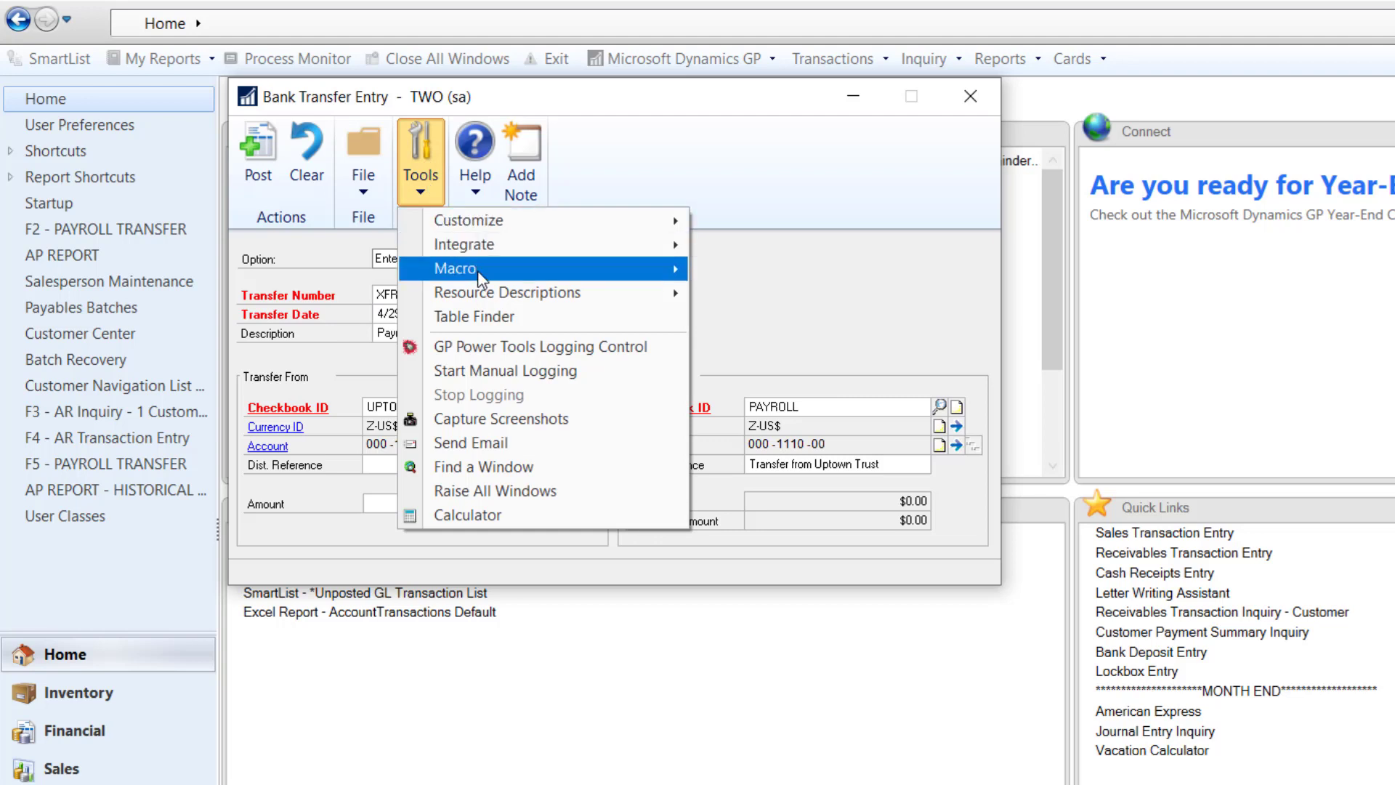
mouse_move(609, 271)
click(791, 317)
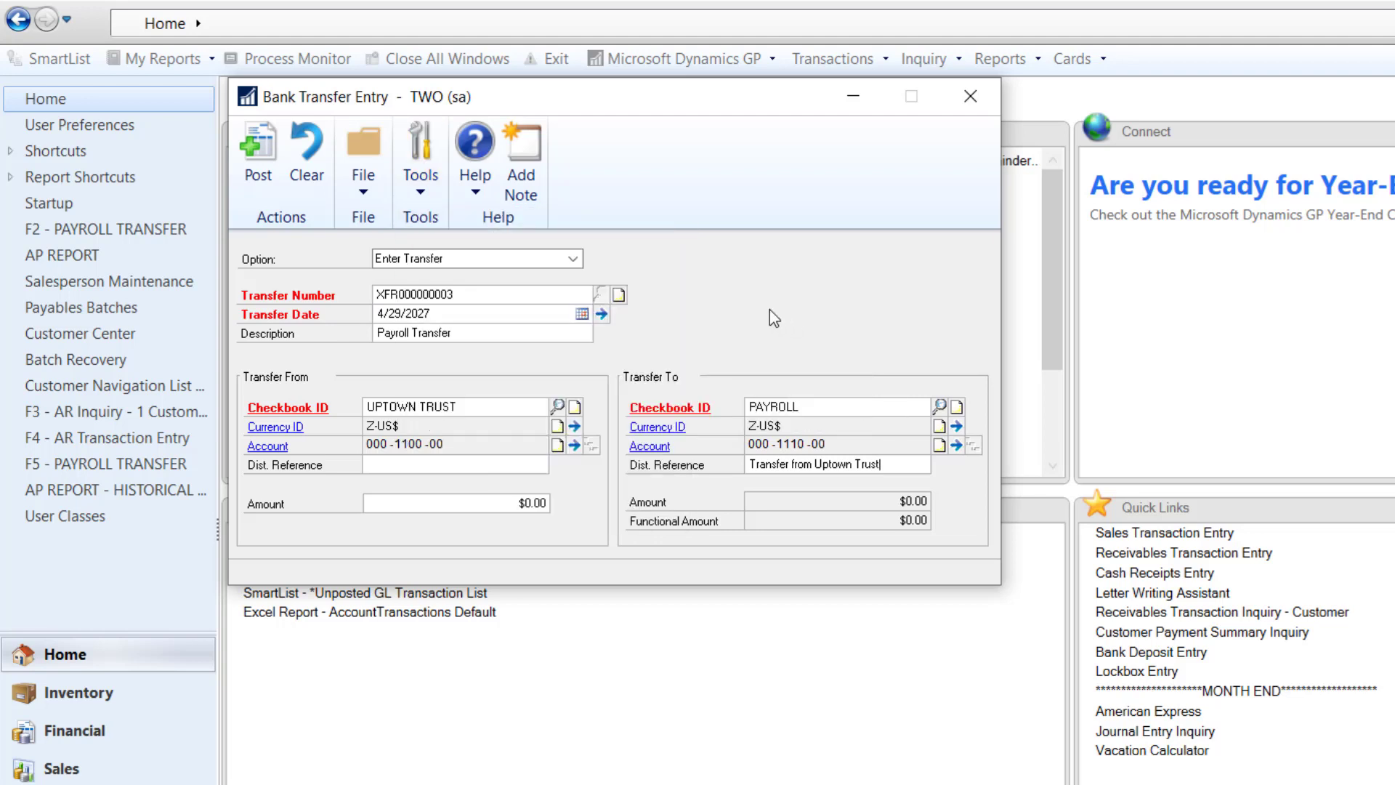
click(306, 155)
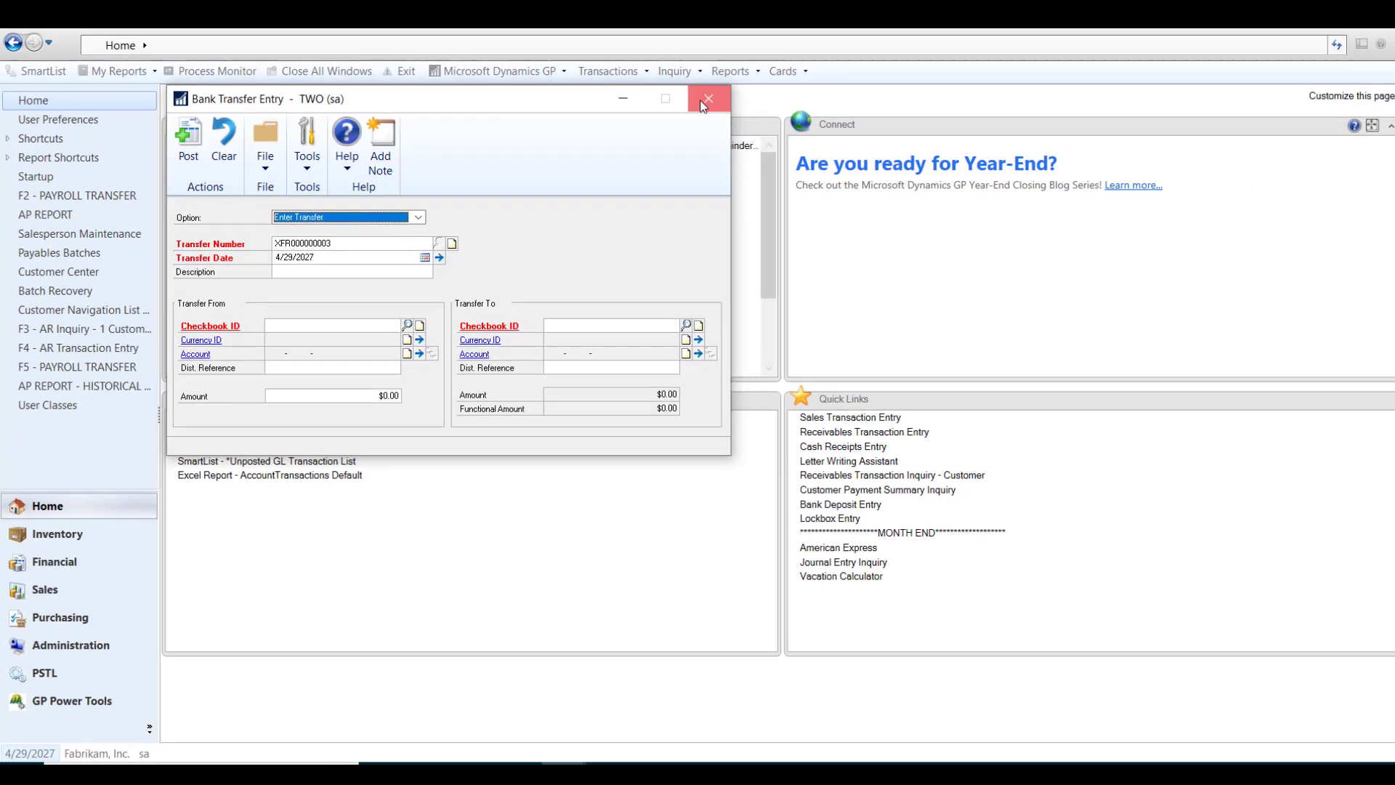
click(876, 101)
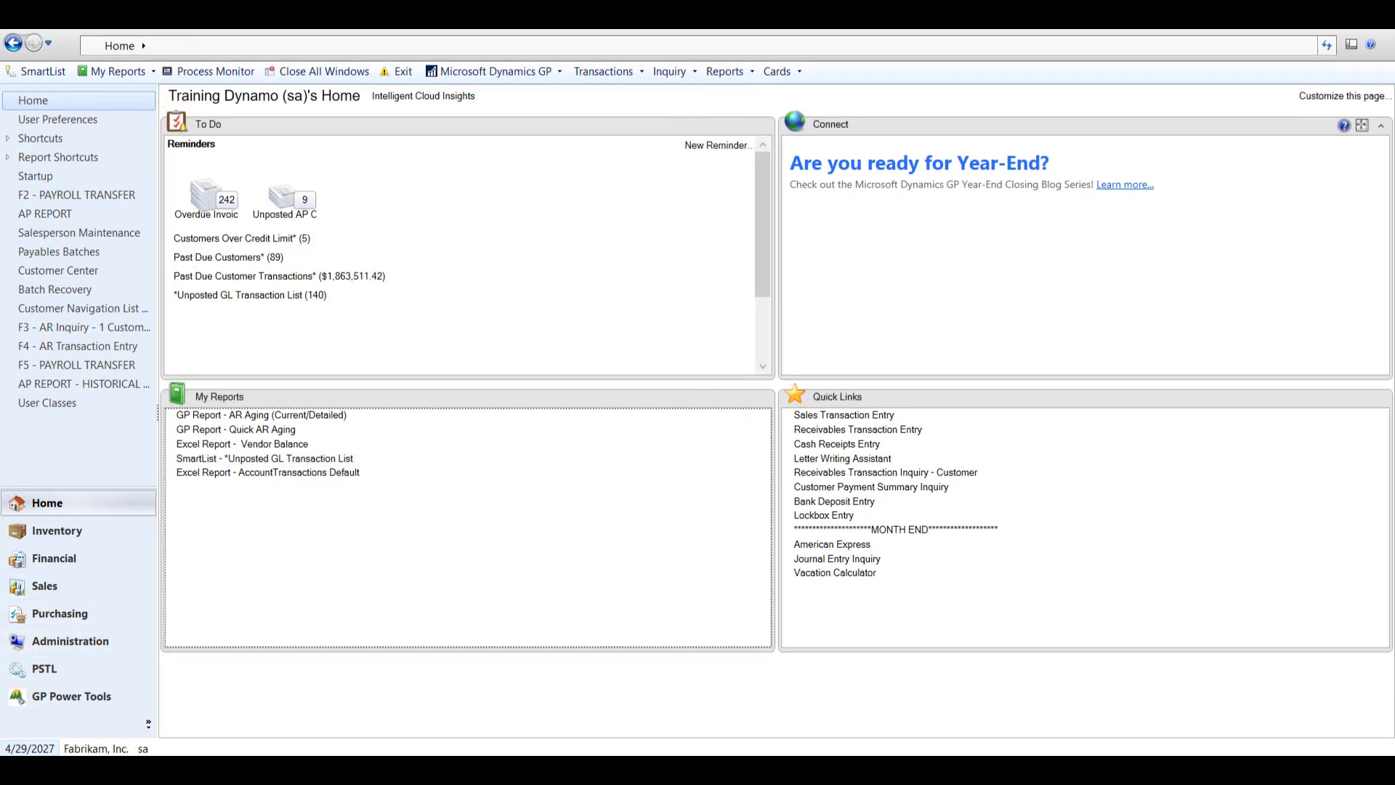
Change the user date to 5/15/2027.
click(29, 747)
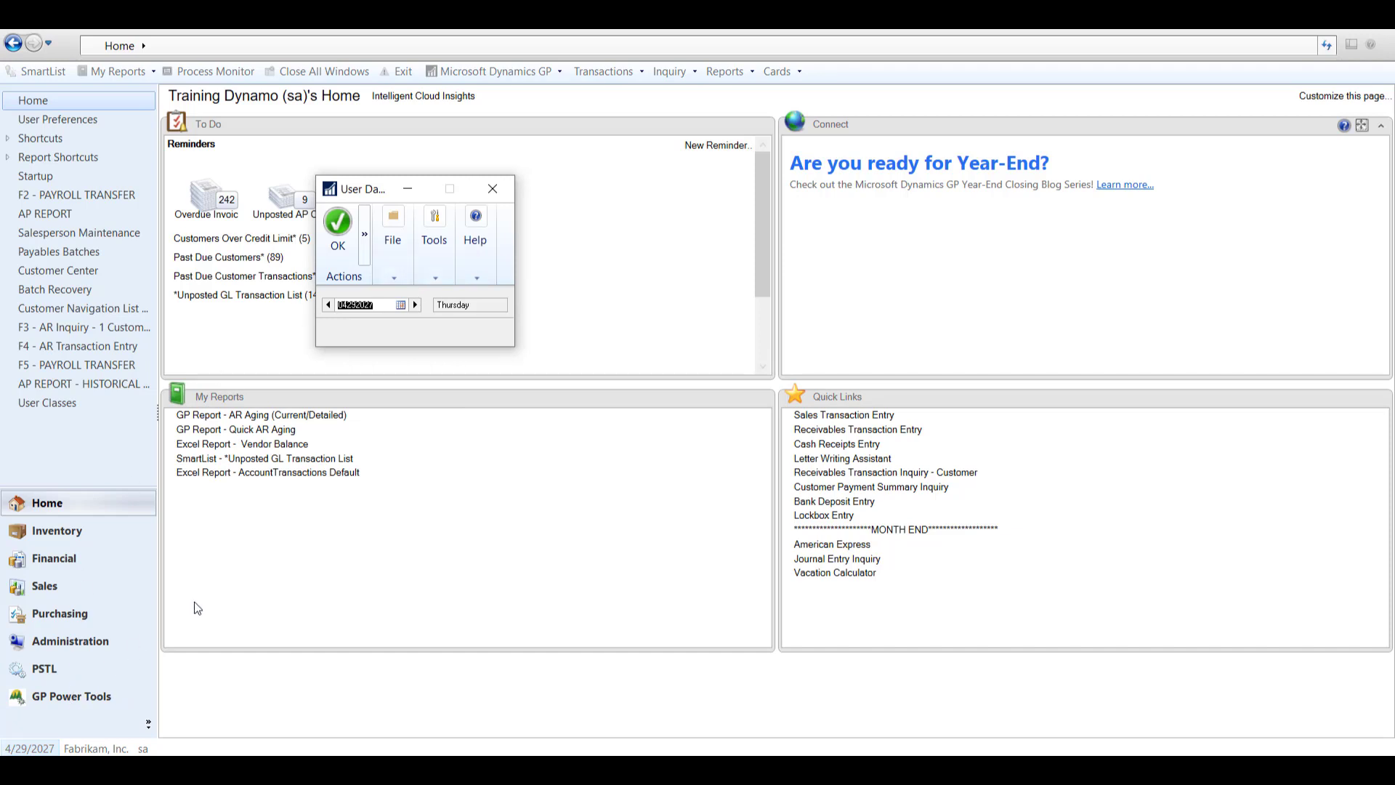
text(0515)
click(339, 216)
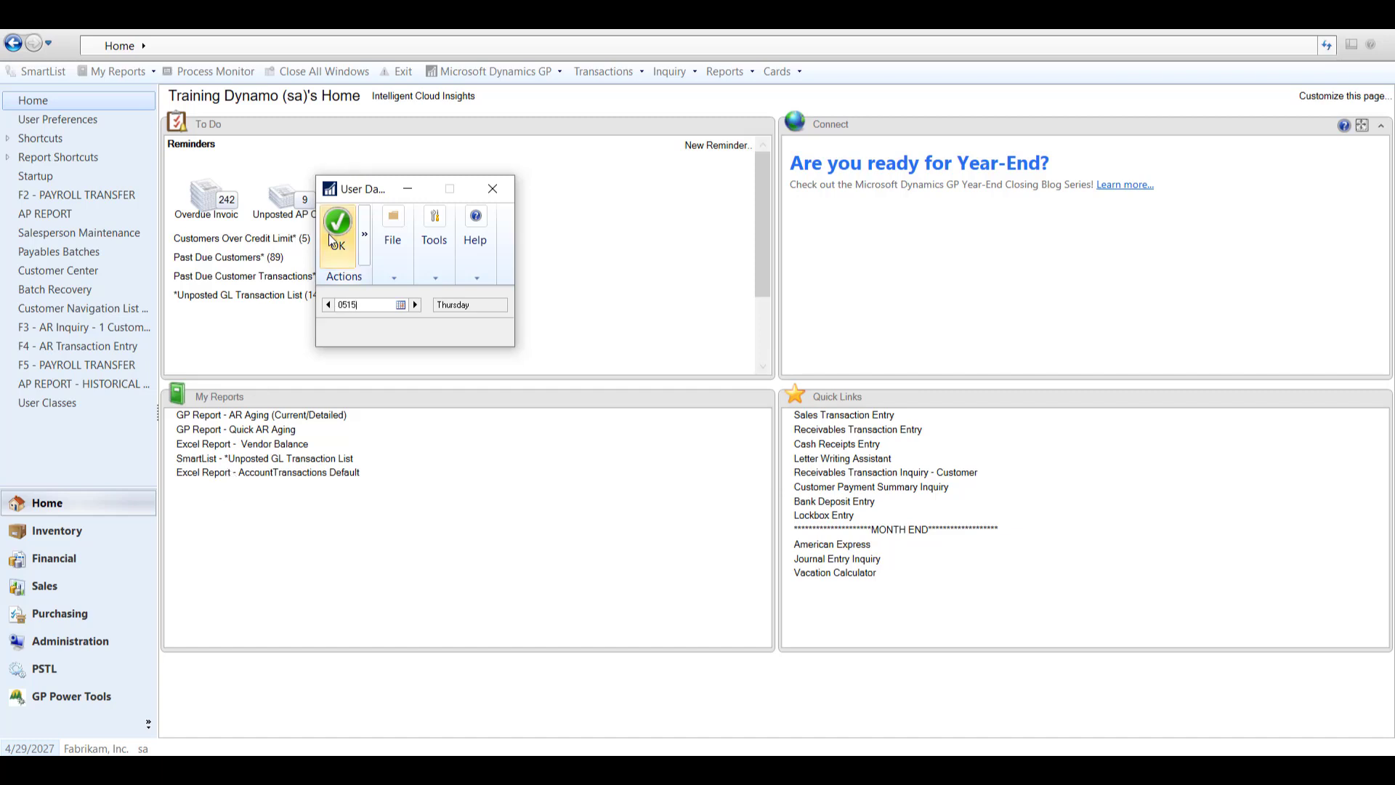
Start a new macro shortcut for the Home shortcut list, using Payroll Transfer.mac as its macro file.
right_click(54, 424)
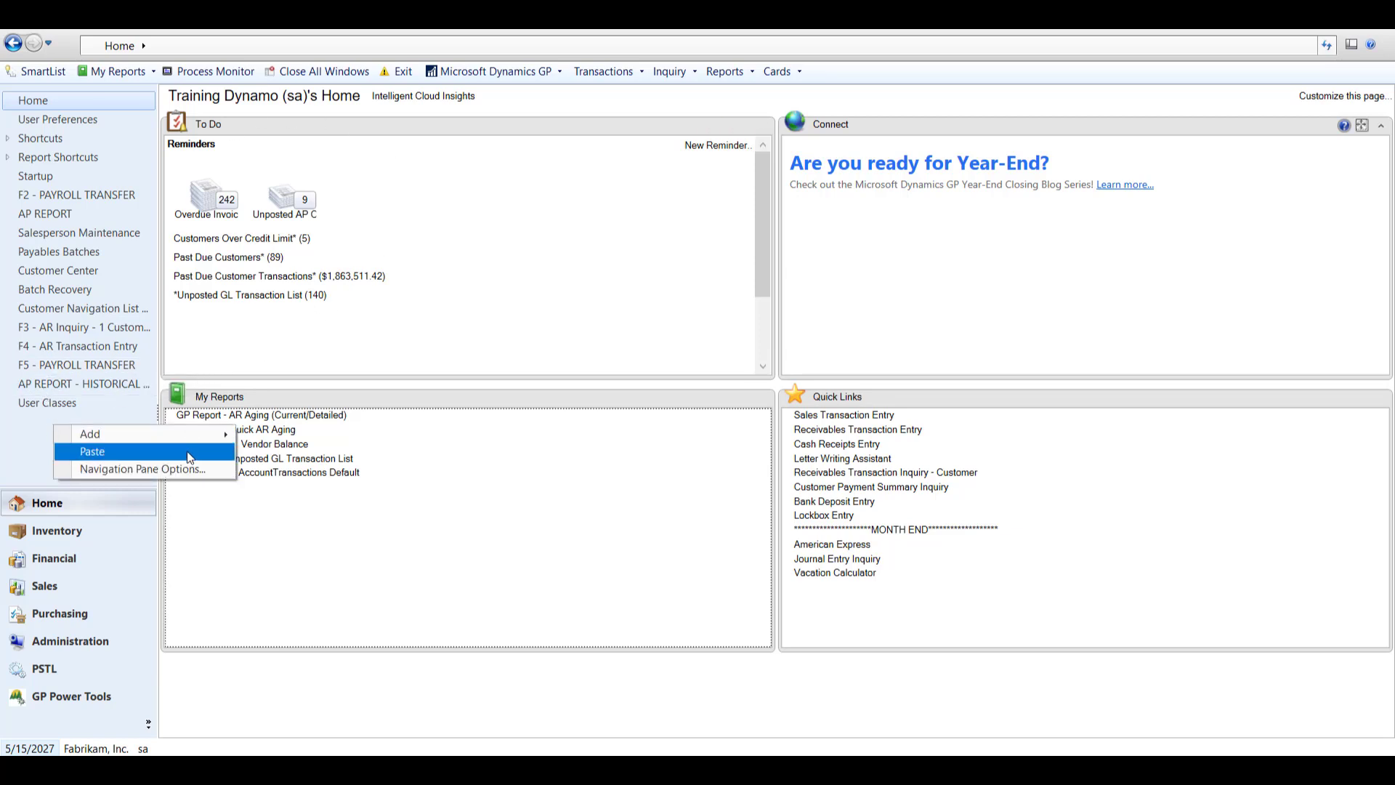
mouse_move(189, 436)
click(305, 473)
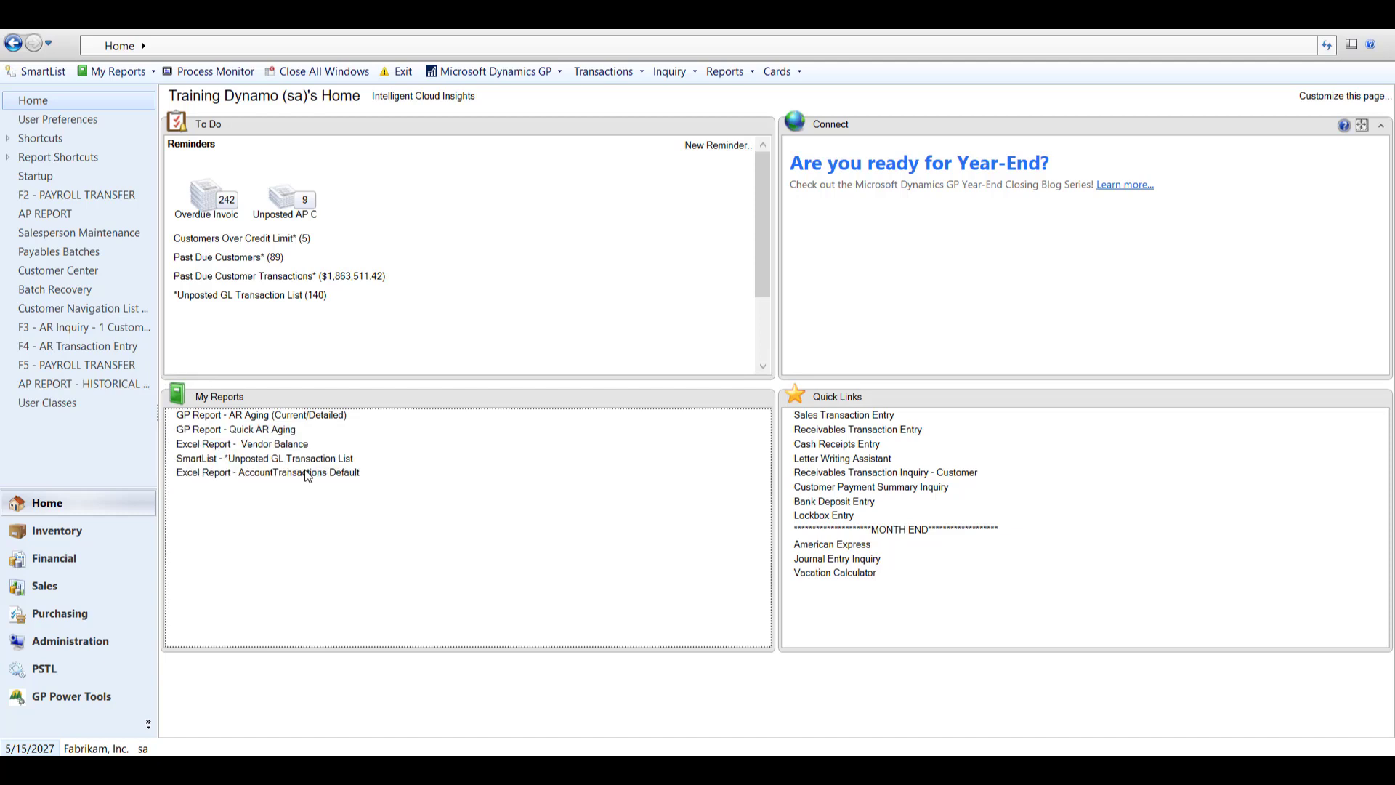
click(779, 406)
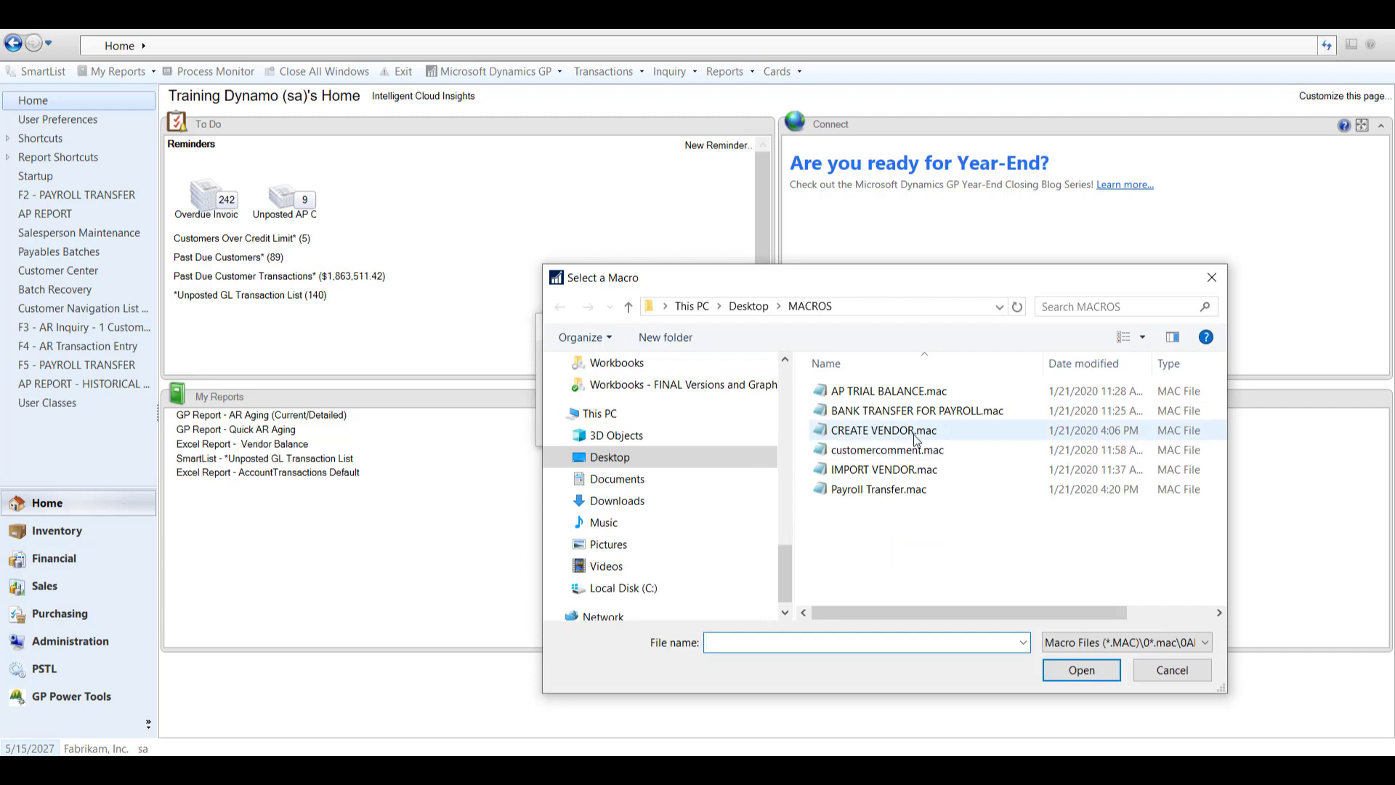
click(917, 491)
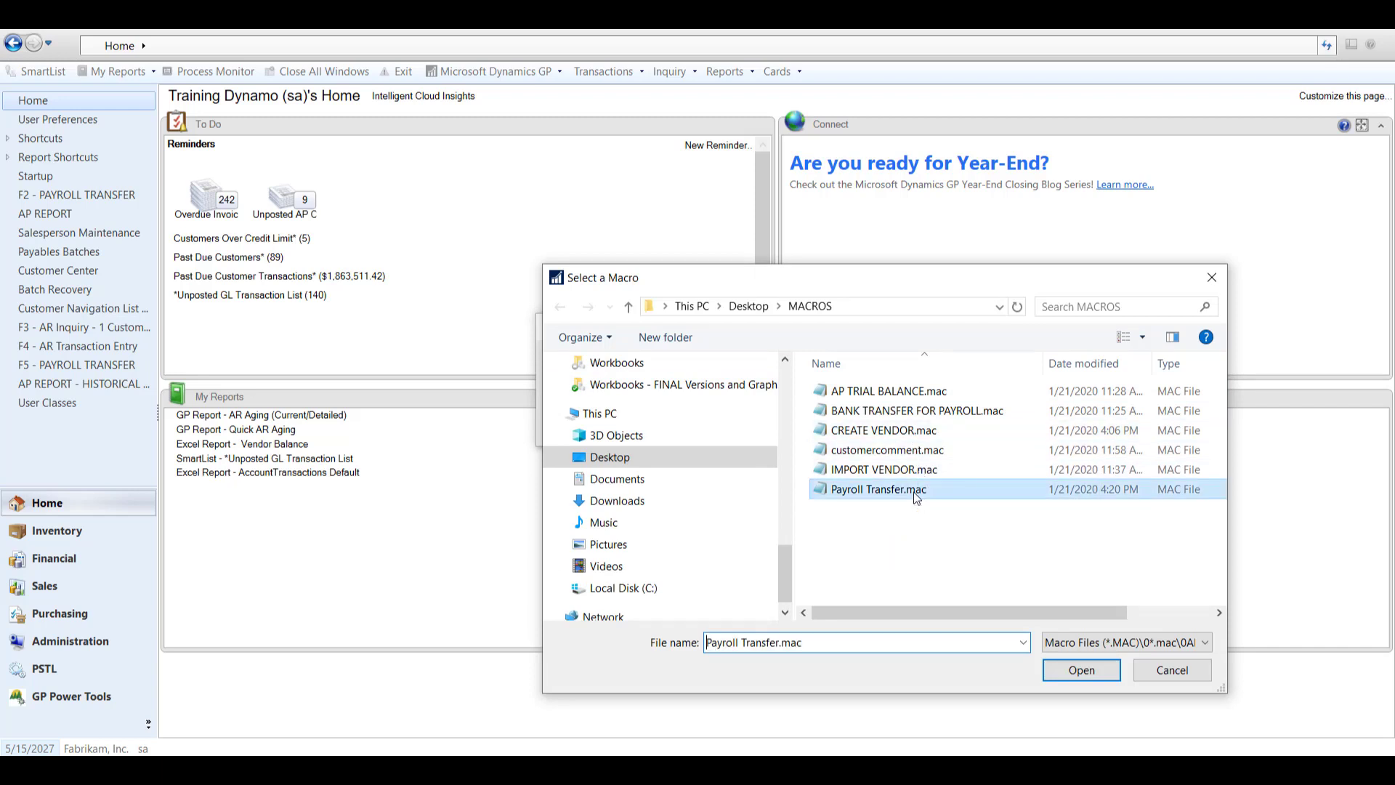
click(1070, 665)
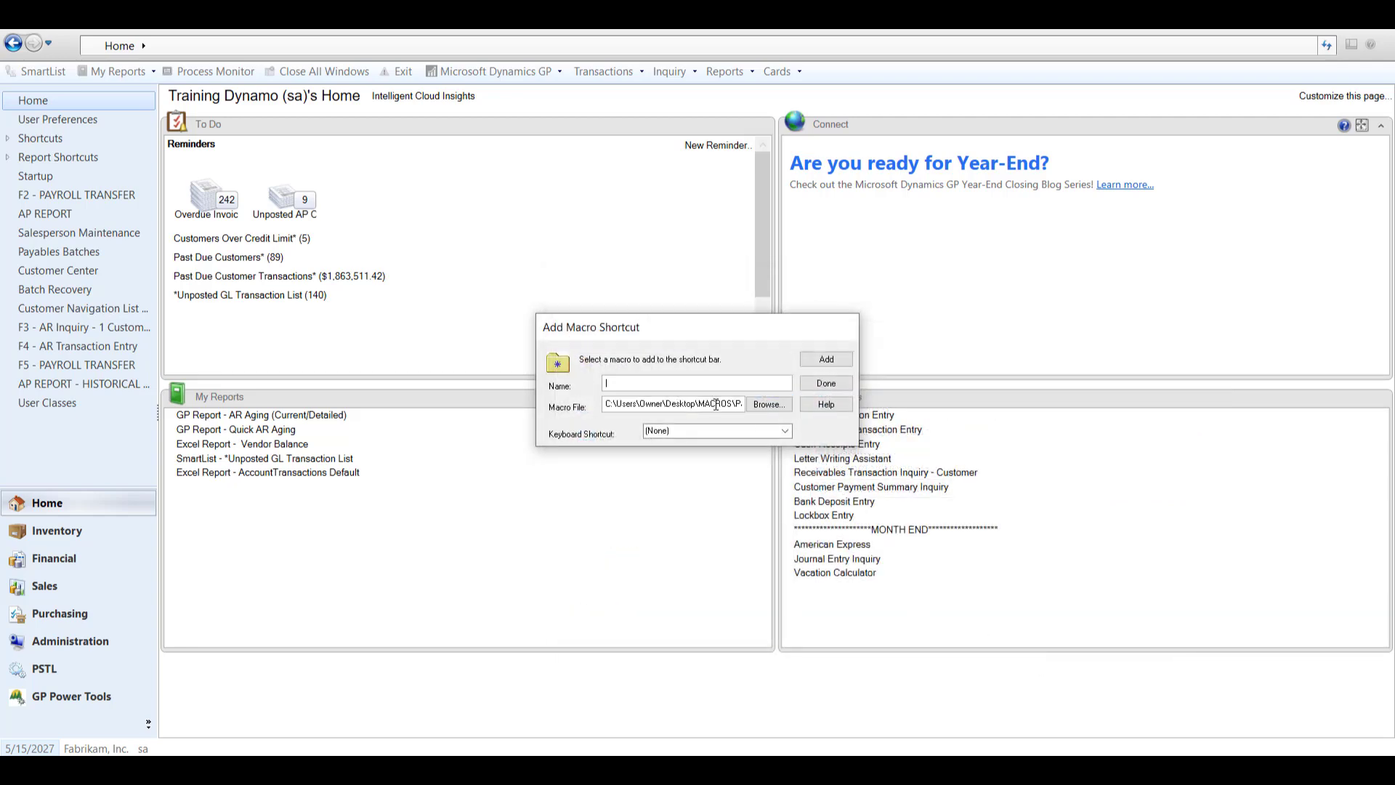
Name the macro shortcut "Payroll Transfer" and reselect Payroll Transfer.mac as its macro file.
text(Pay)
key(Tab)
text(rol)
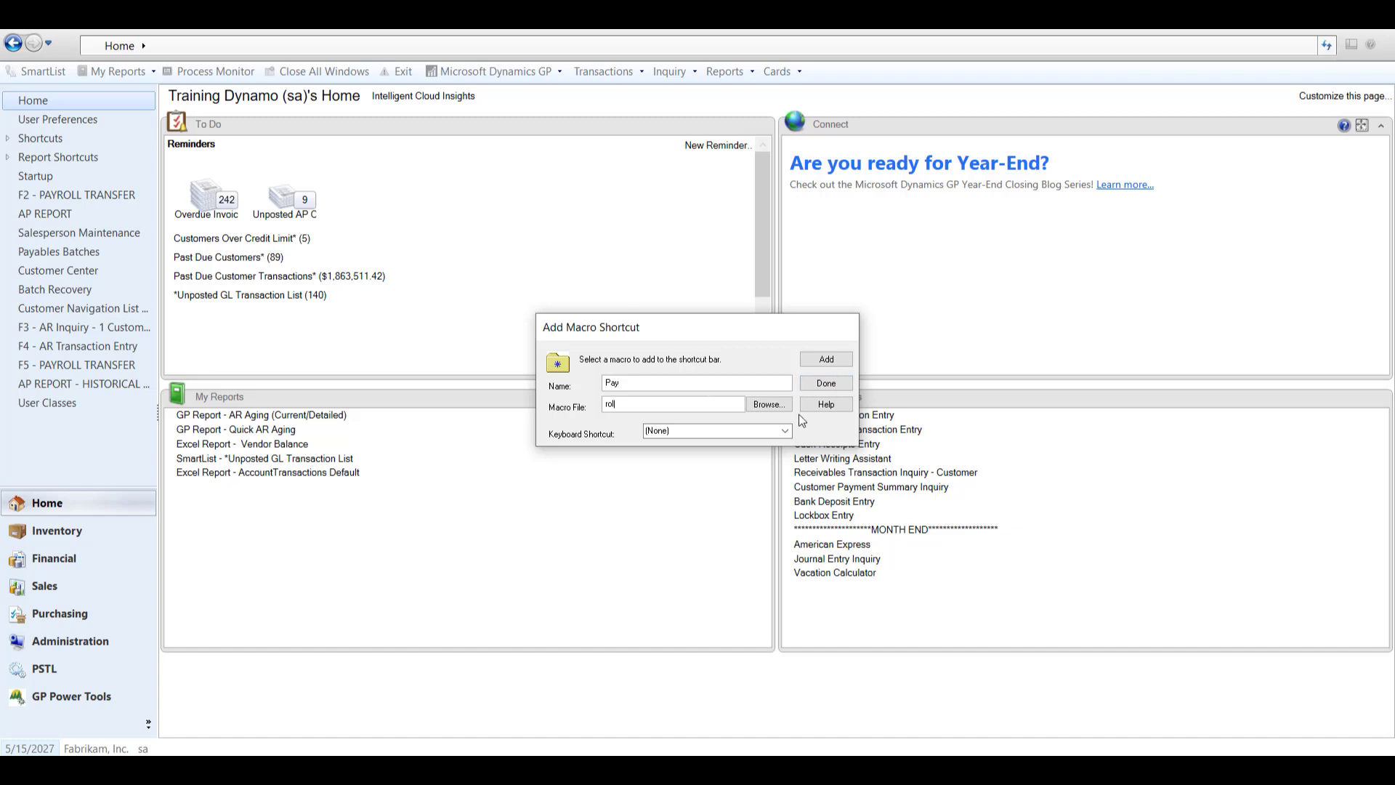
click(768, 405)
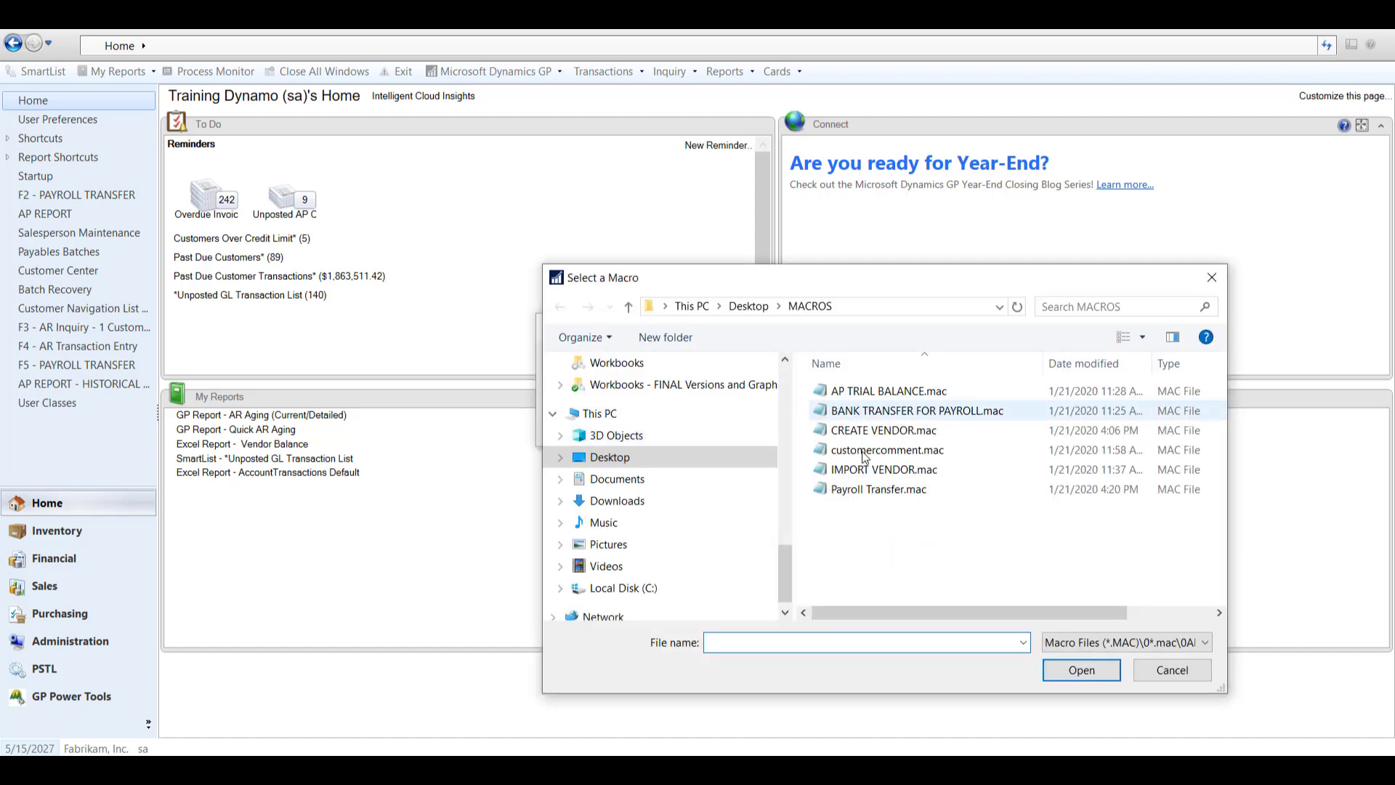
double_click(871, 489)
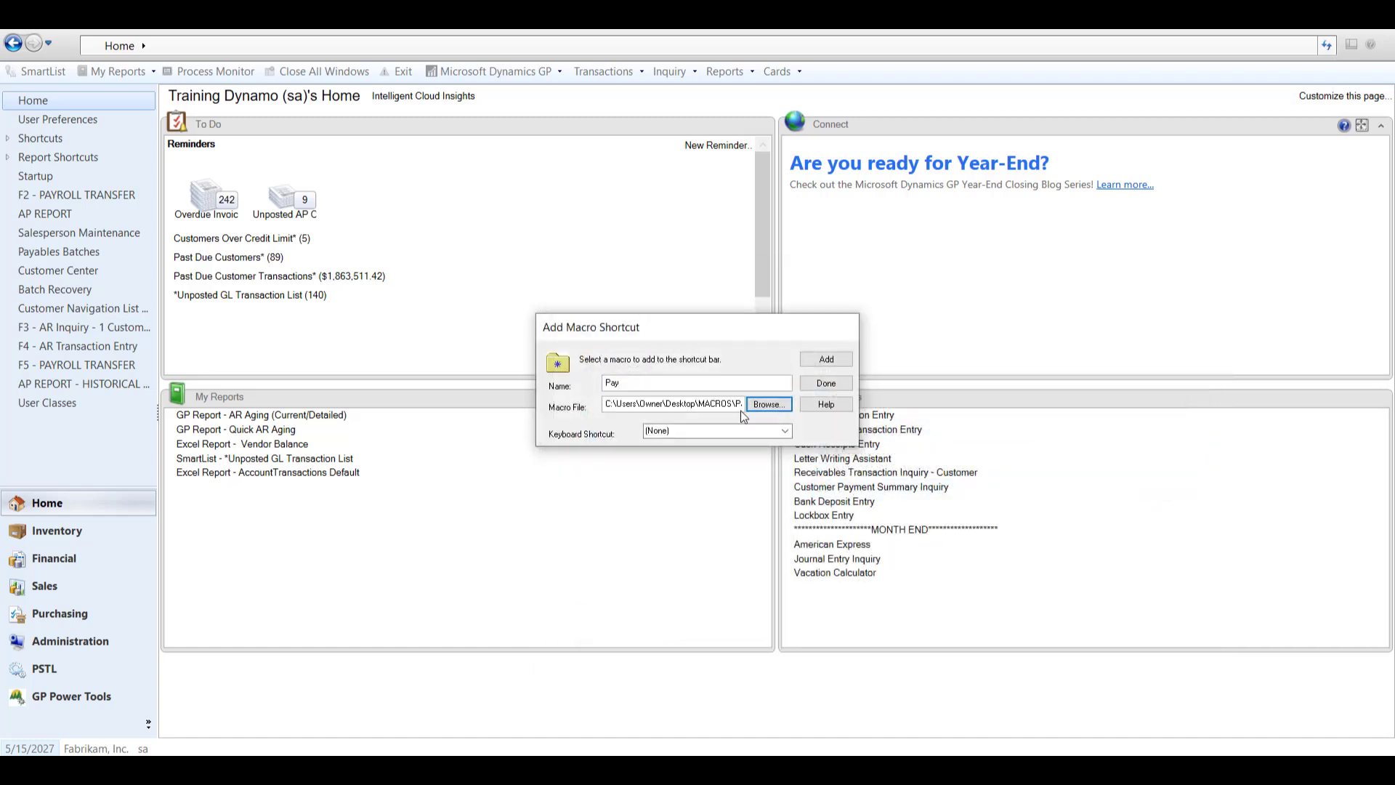
double_click(639, 382)
click(639, 382)
text(roll Transfer)
Assign F6 as the keyboard shortcut and add the macro shortcut under the name "F6 - Payroll Transfer".
click(699, 427)
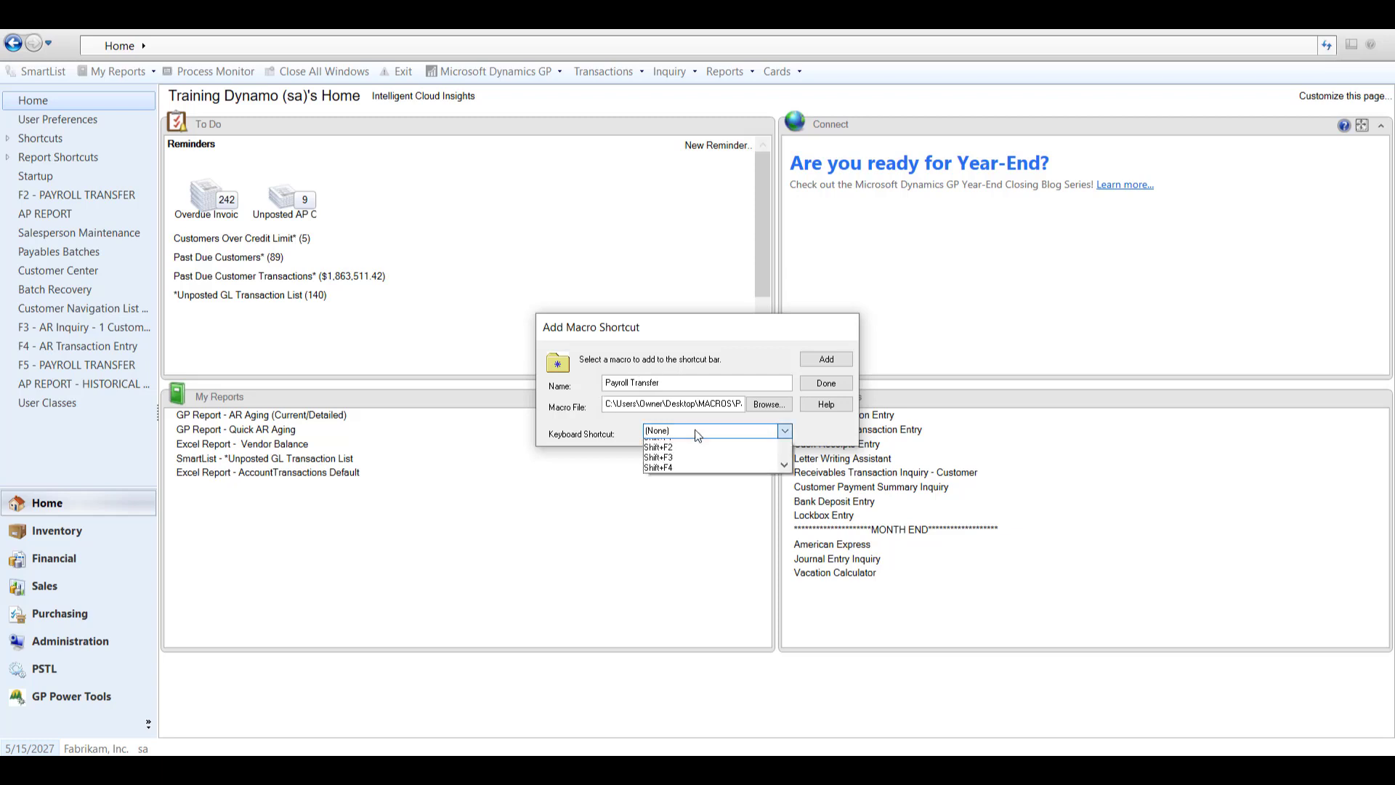
click(662, 458)
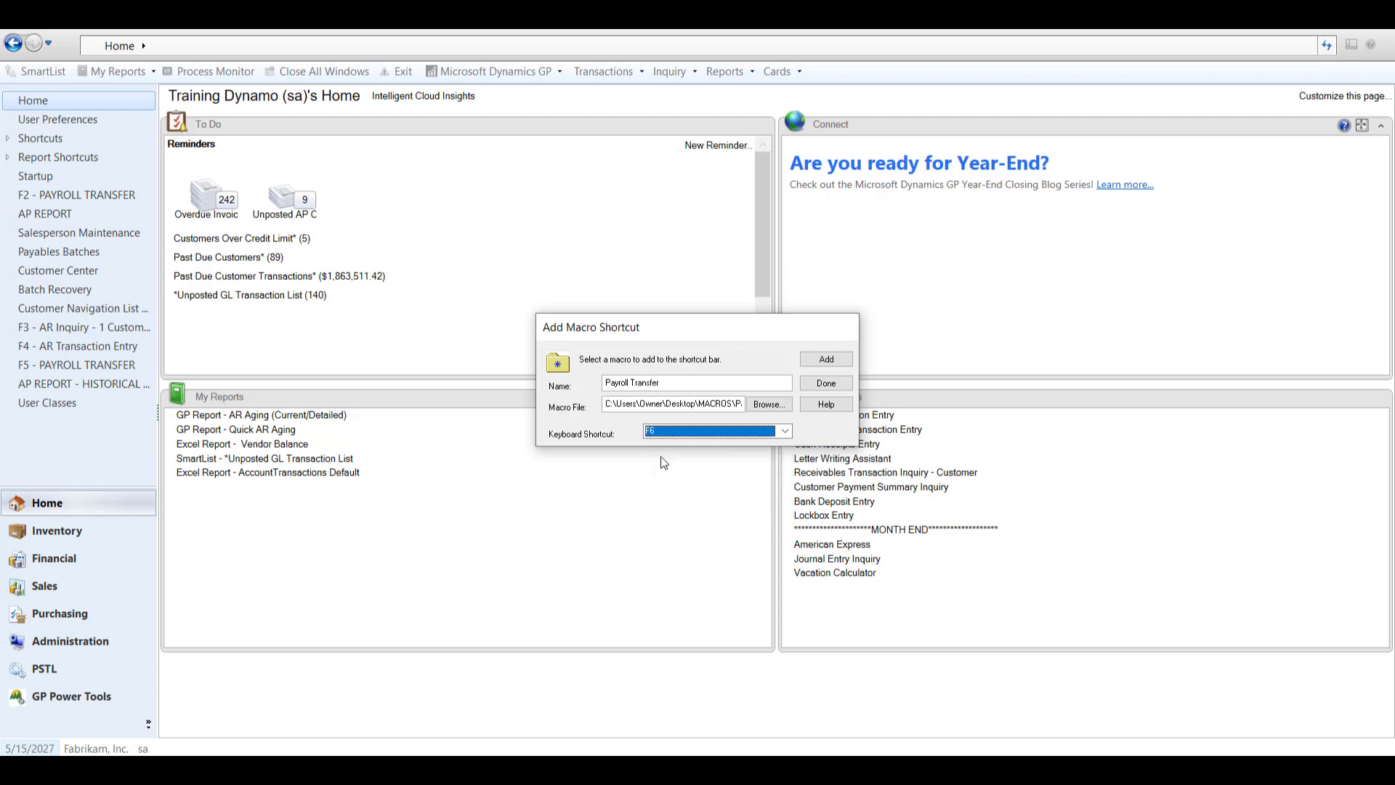
click(615, 384)
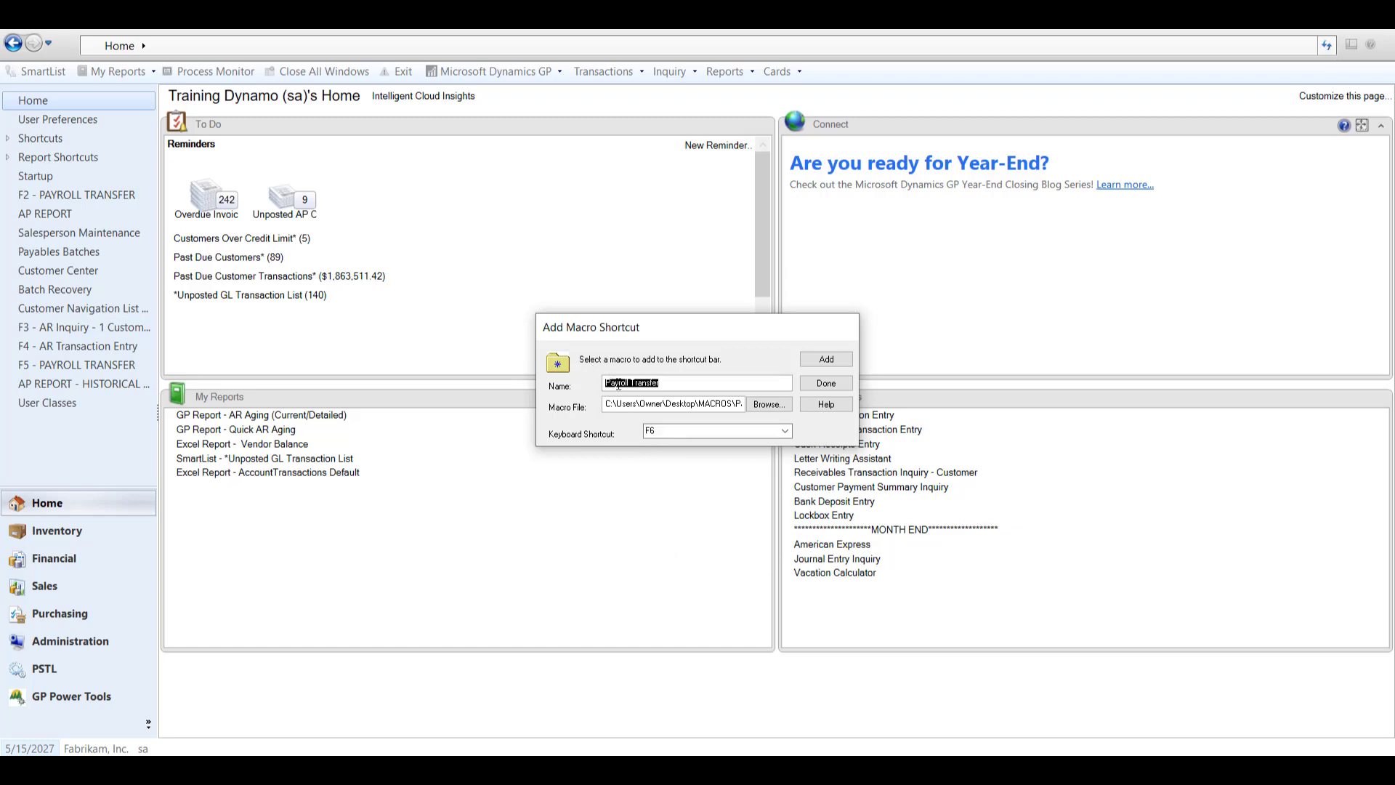
click(618, 383)
text(F6 -)
click(829, 359)
click(827, 384)
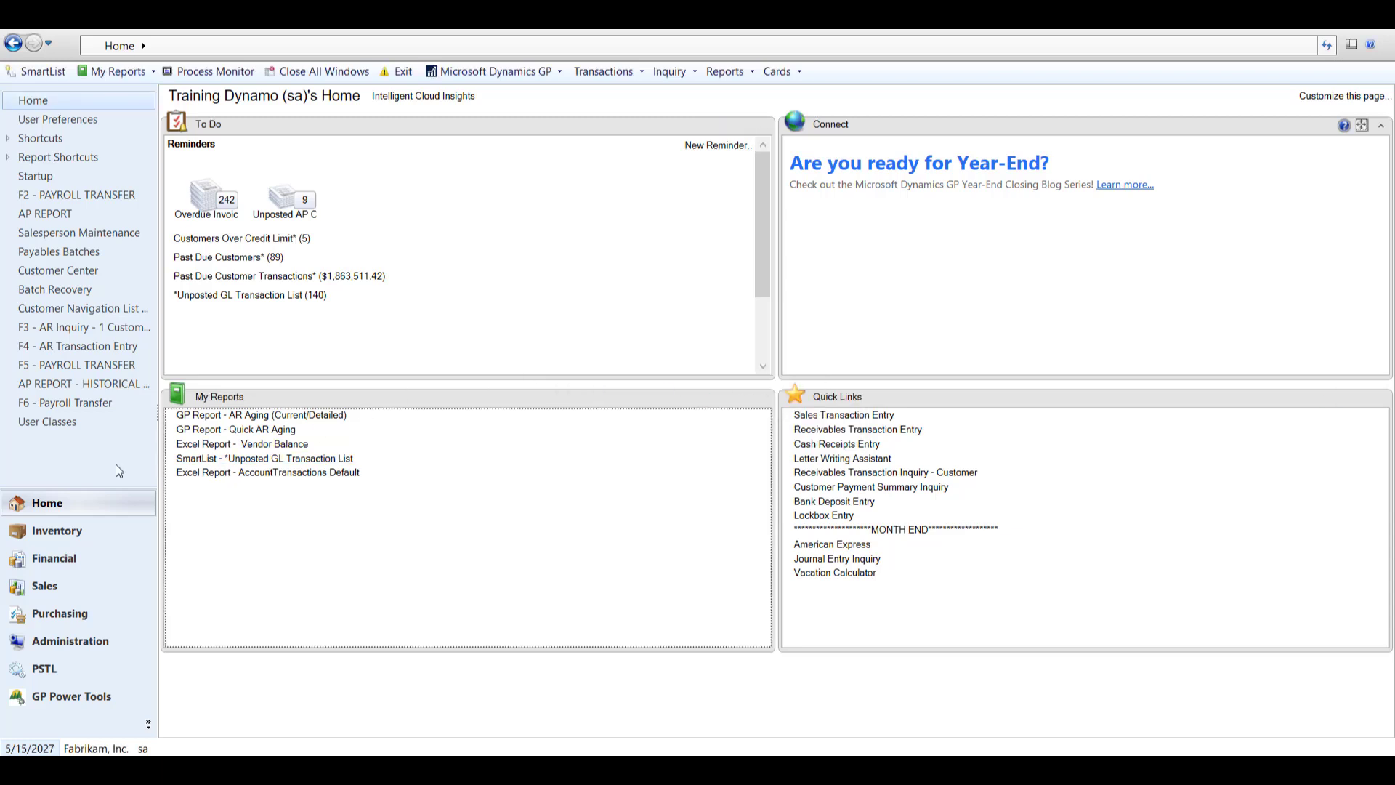
Run the F6 - Payroll Transfer macro shortcut, fill in a transfer amount, and clear the entry without posting.
click(37, 403)
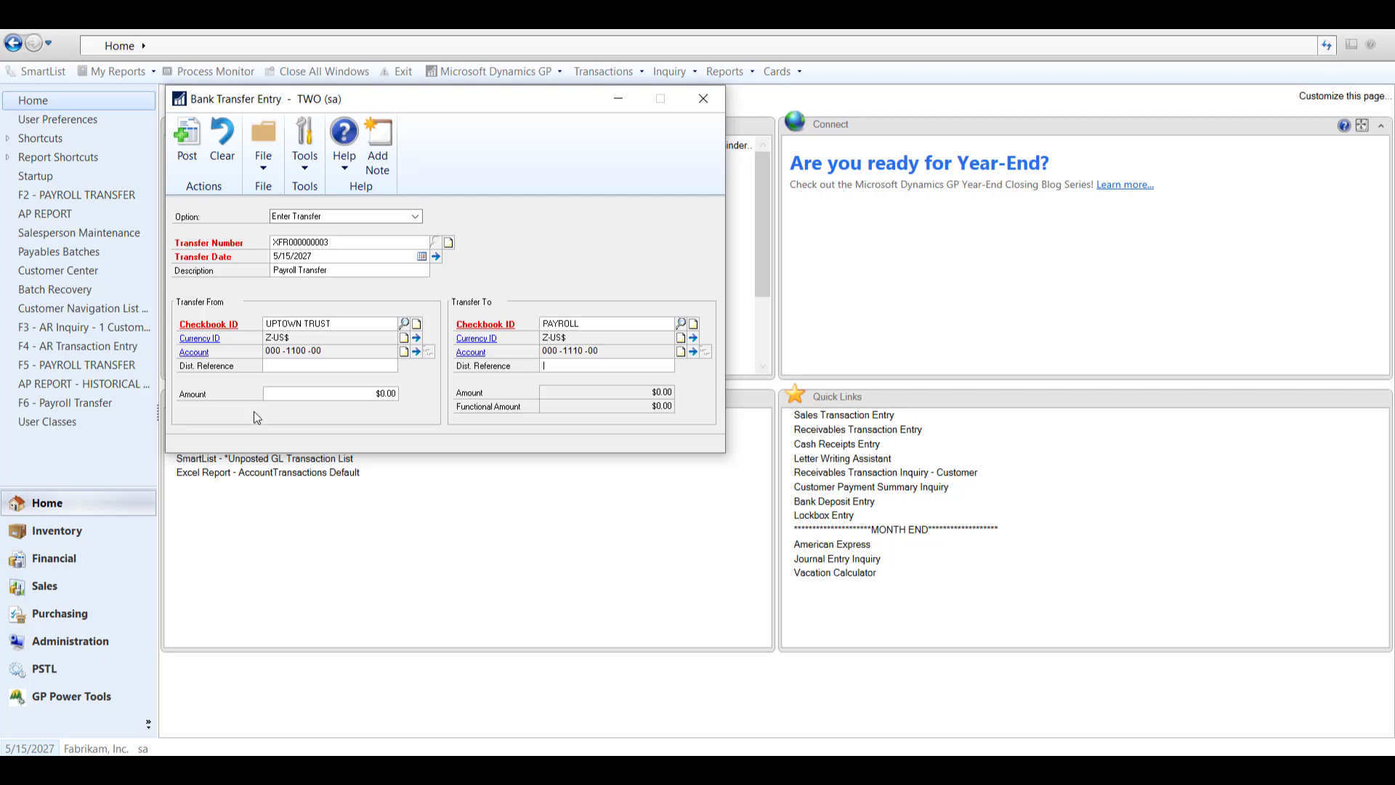
click(362, 399)
text(0.70)
text(00000)
click(215, 134)
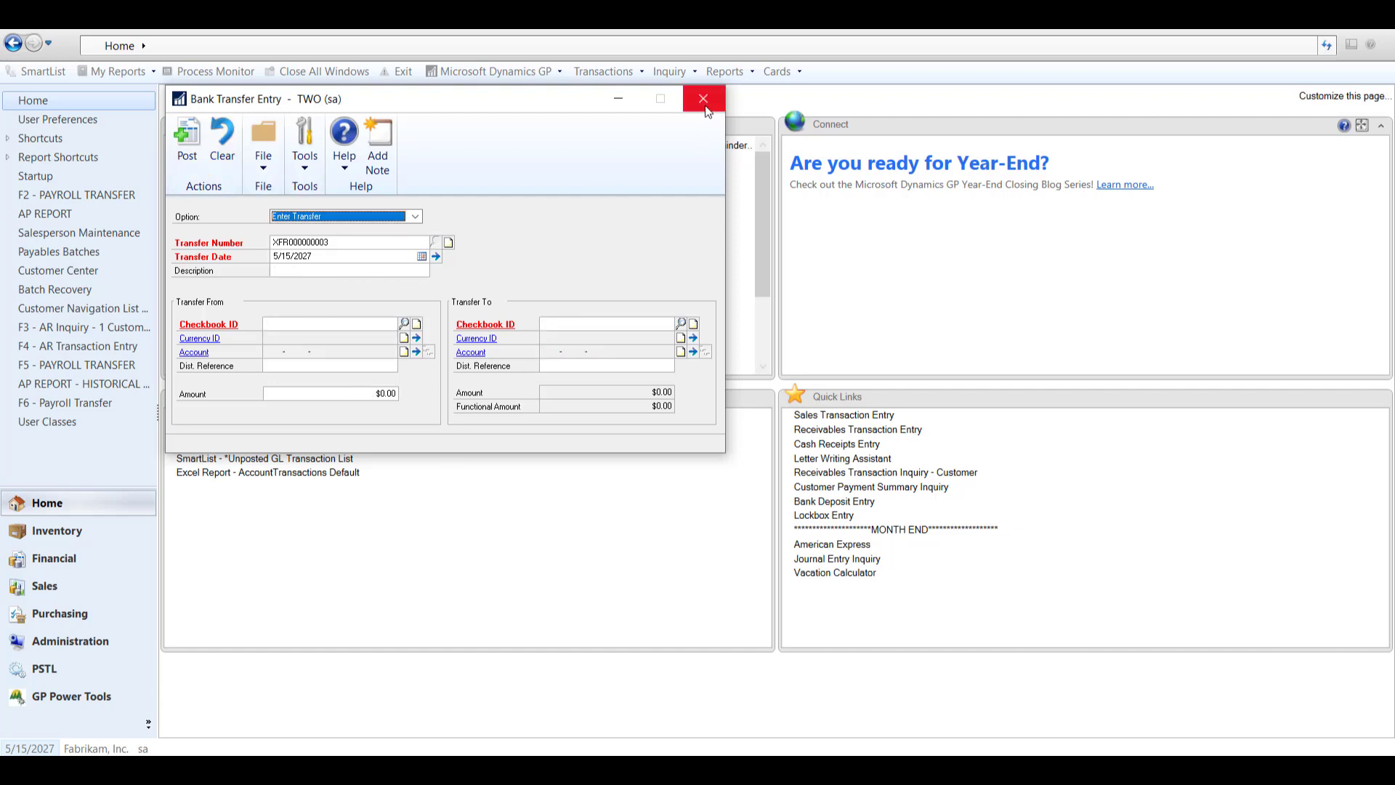